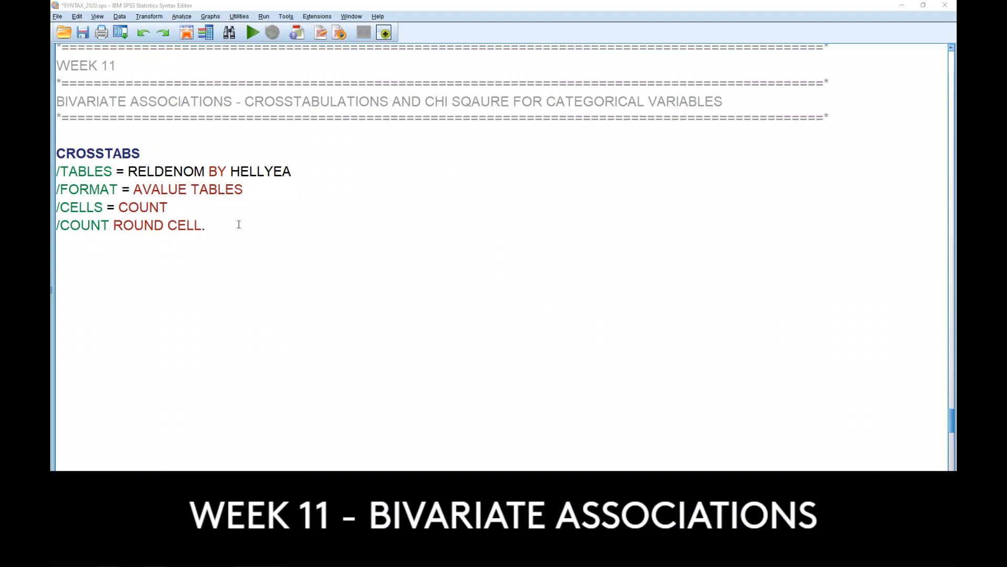
# Step: Examine the first CROSSTABS block's /TABLES variables RELDENOM and HELLYEA and its /FORMAT line
pyautogui.click(185, 365)
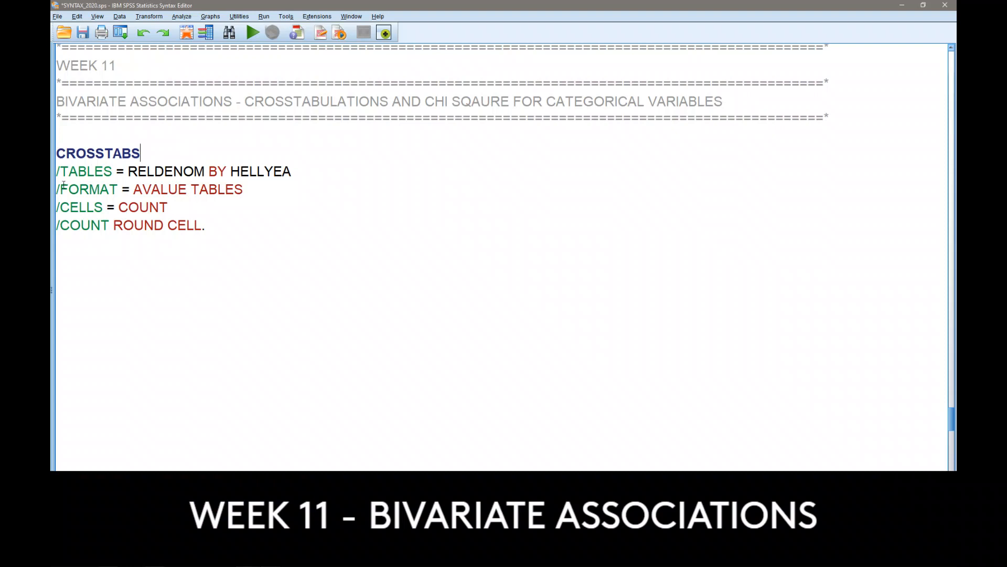
pyautogui.moveTo(56, 171); pyautogui.dragTo(120, 177)
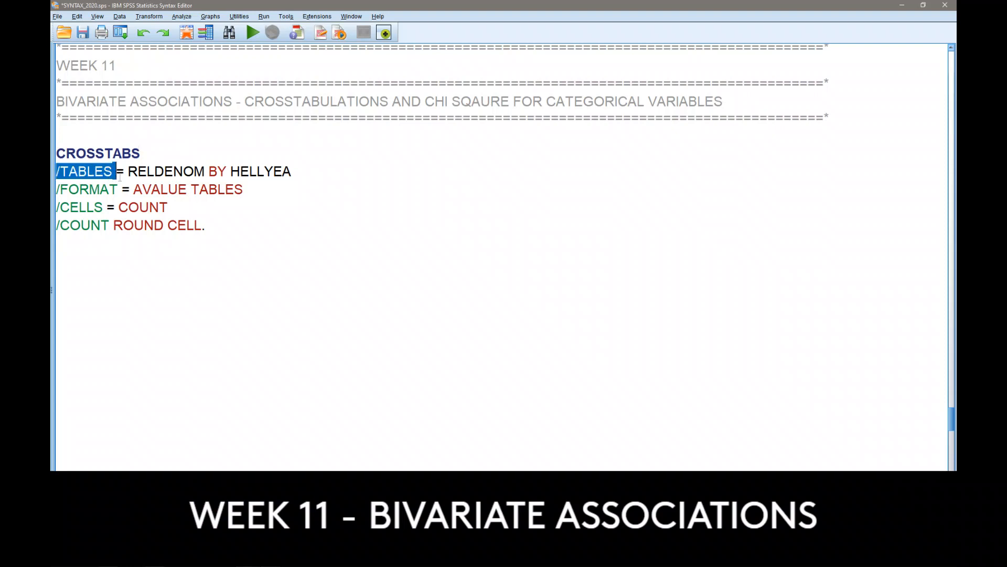
pyautogui.click(175, 174)
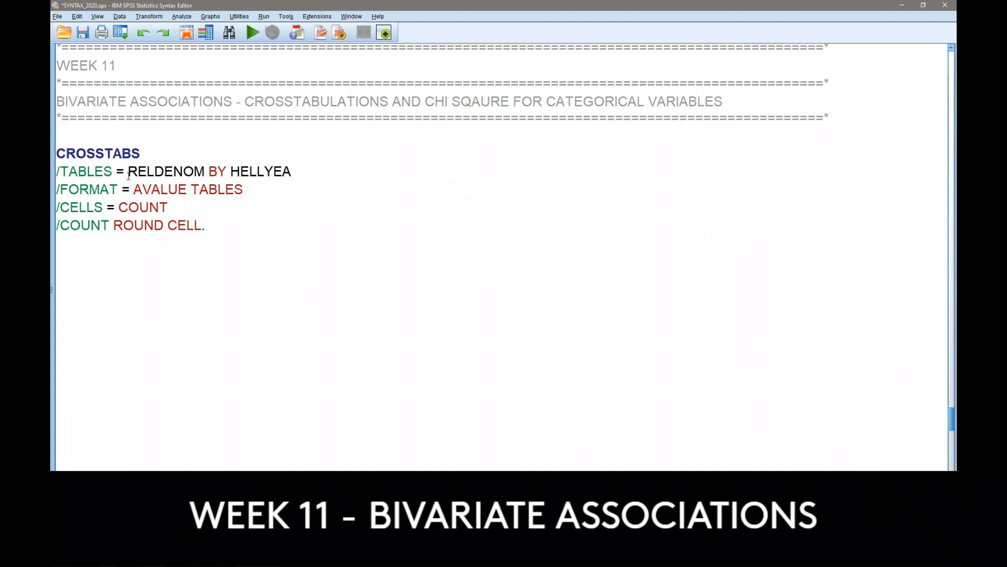
pyautogui.moveTo(128, 172); pyautogui.dragTo(293, 176)
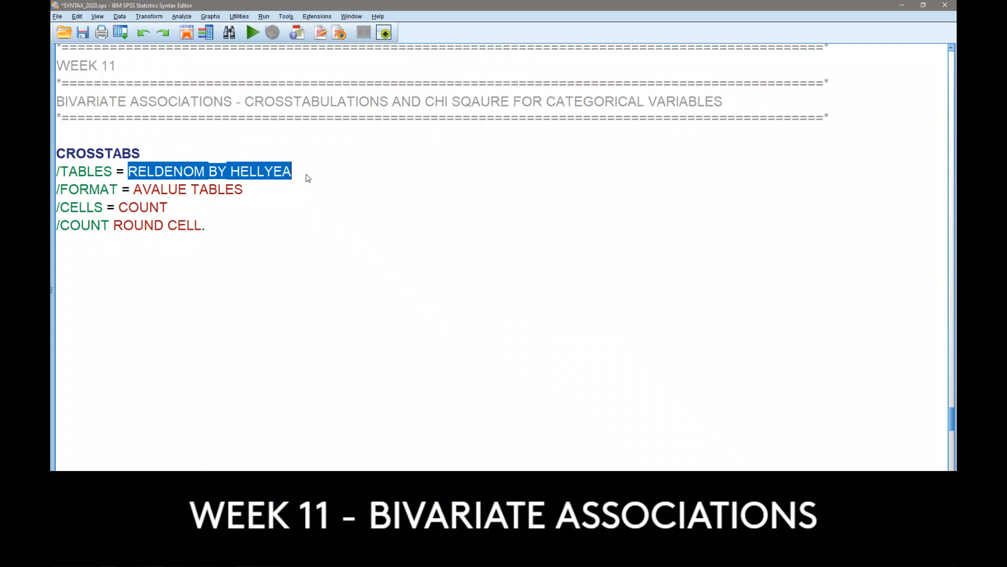
pyautogui.click(325, 157)
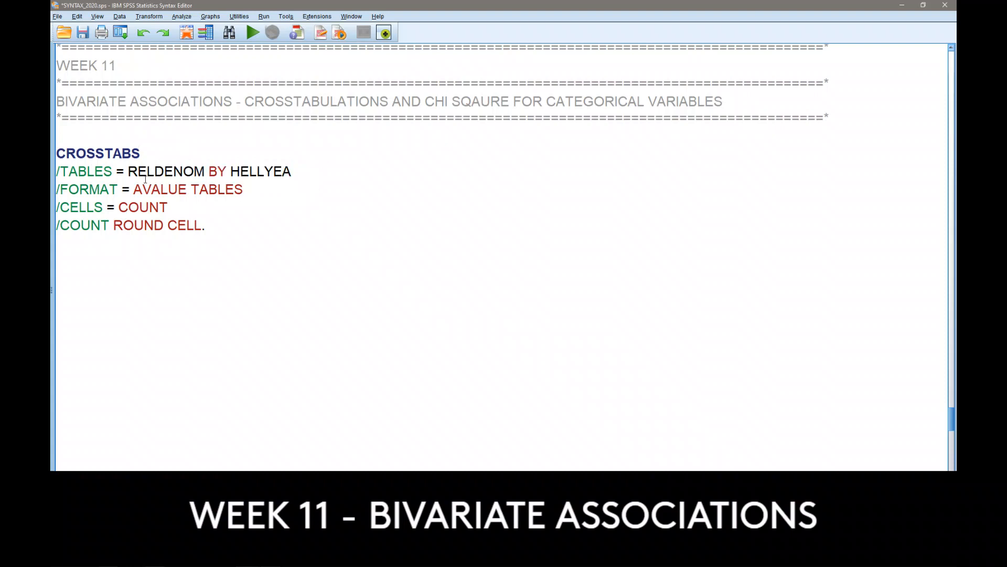
pyautogui.moveTo(128, 171); pyautogui.dragTo(204, 173)
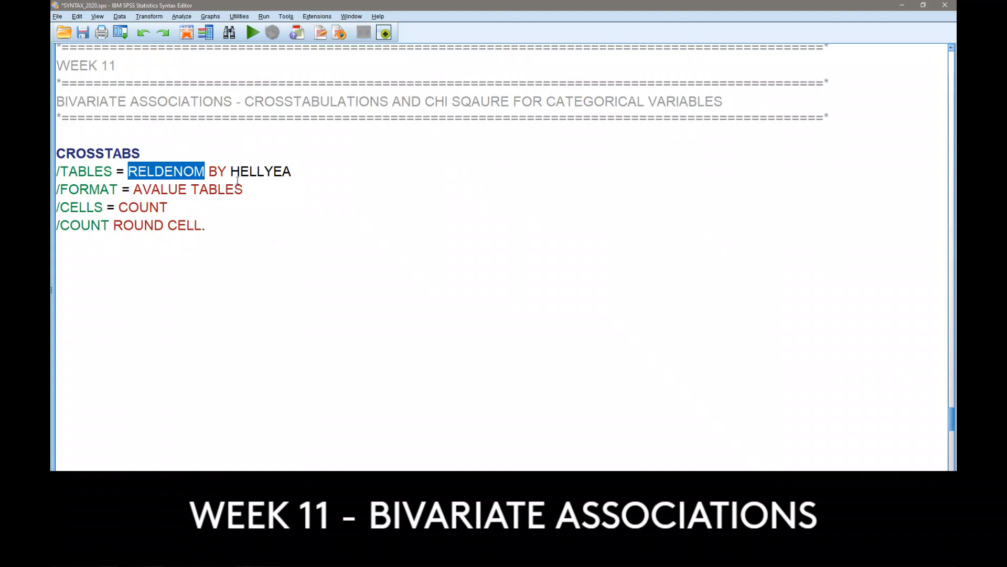
pyautogui.moveTo(230, 172); pyautogui.dragTo(290, 174)
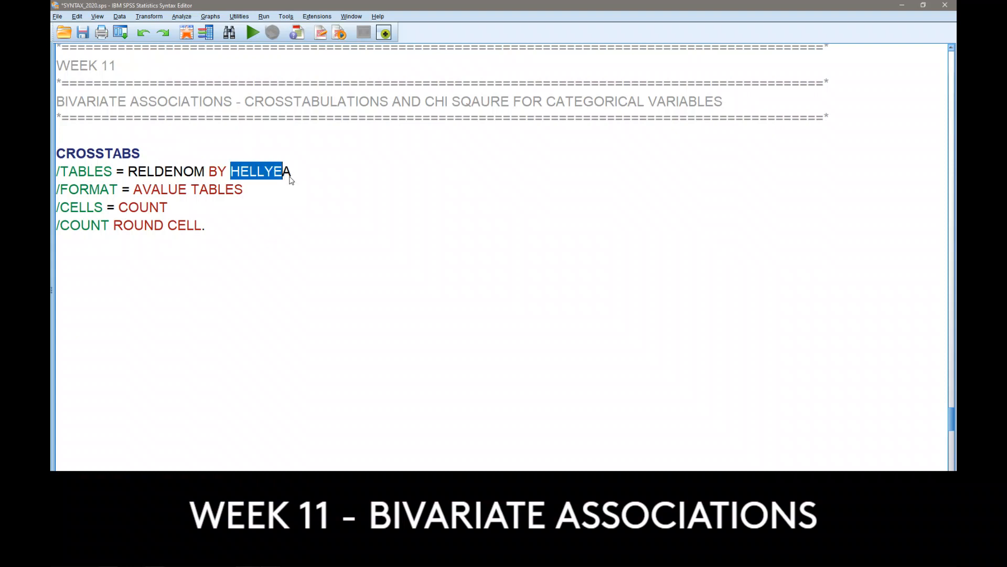
pyautogui.click(293, 173)
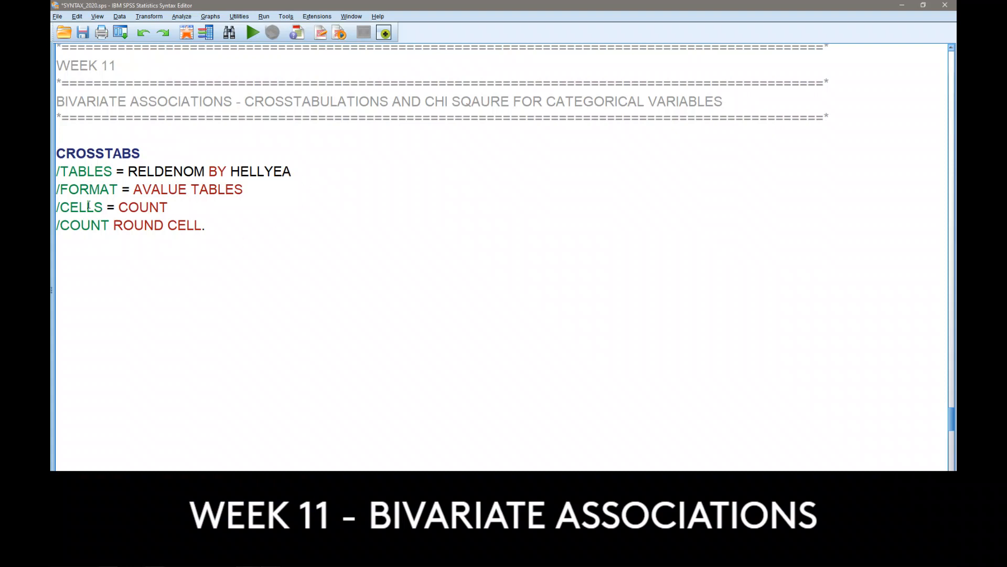
pyautogui.moveTo(58, 189); pyautogui.dragTo(244, 190)
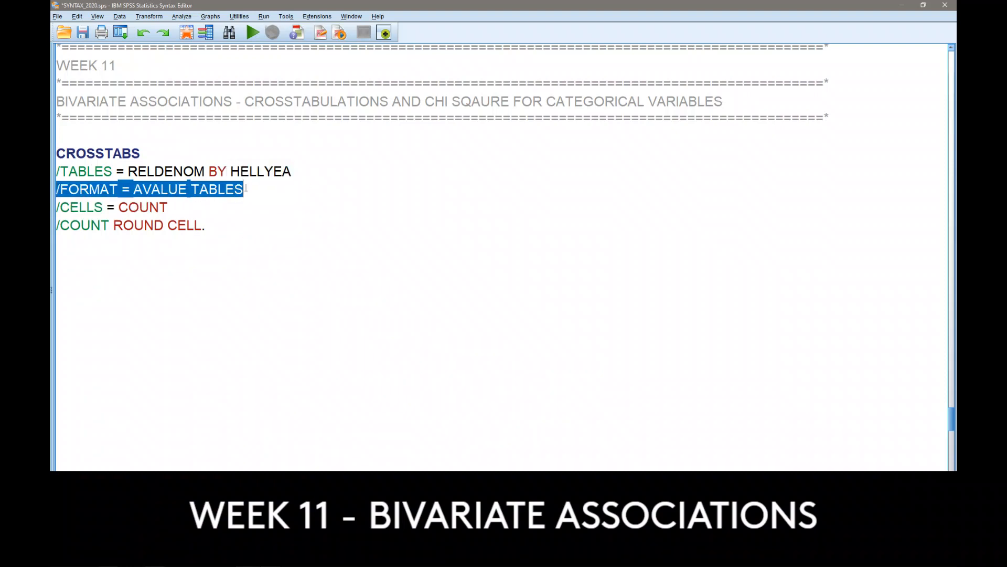
pyautogui.click(179, 190)
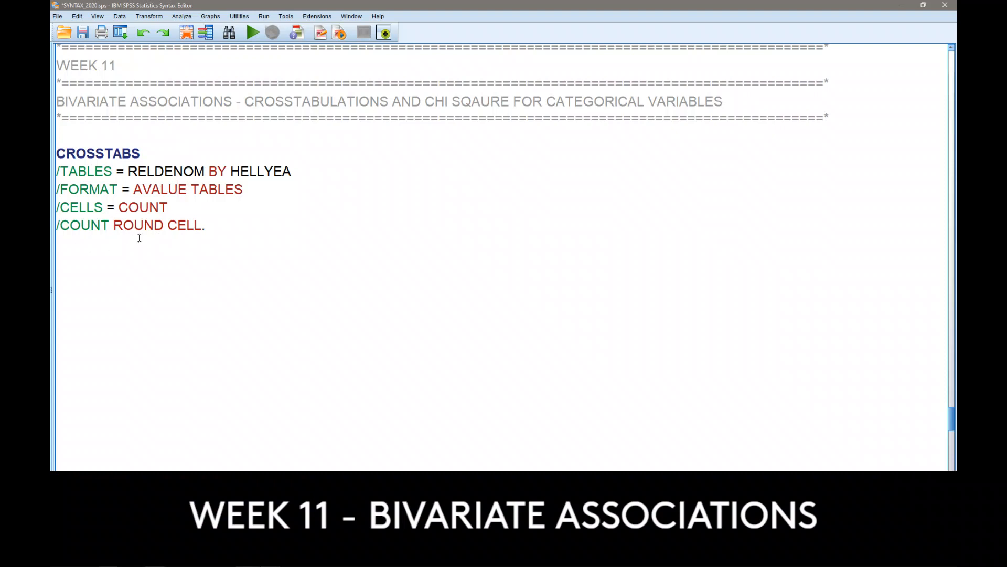
# Step: Run the count-only CROSSTABS block for RELDENOM by HELLYEA, and enlarge the output window with its outline pane shrunk
pyautogui.moveTo(241, 229); pyautogui.dragTo(56, 152)
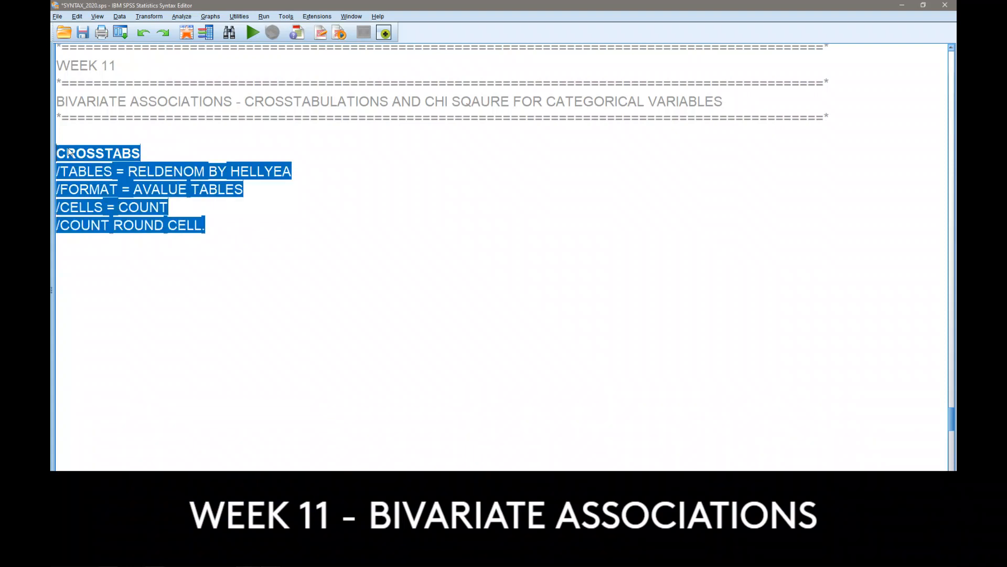
pyautogui.click(252, 34)
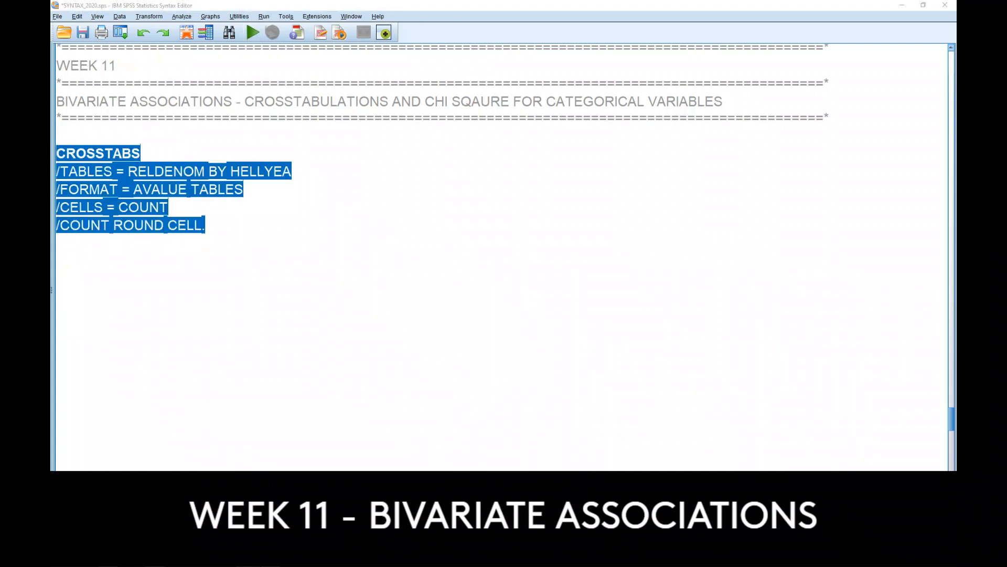
pyautogui.moveTo(51, 86); pyautogui.dragTo(497, 53)
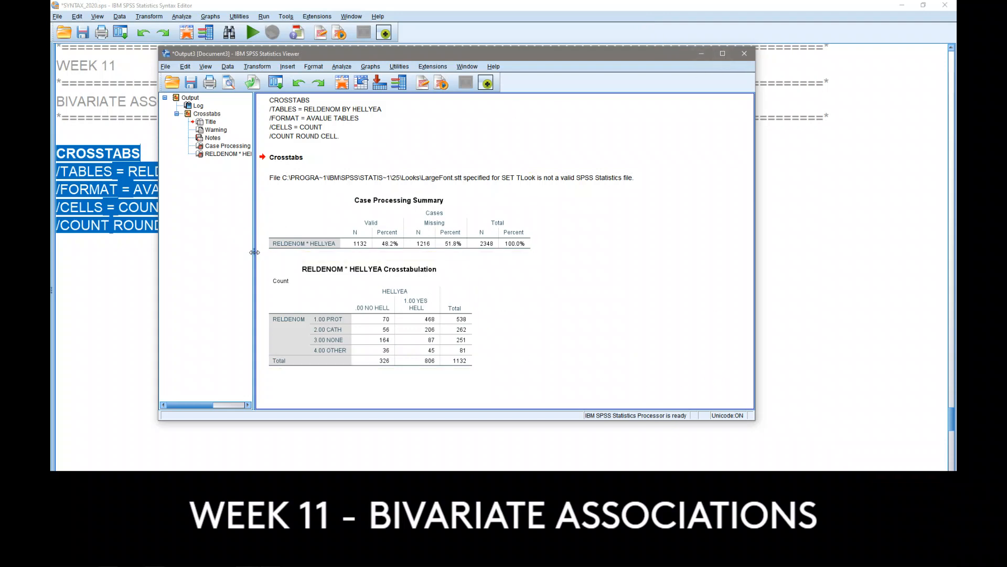
pyautogui.moveTo(254, 252); pyautogui.dragTo(171, 252)
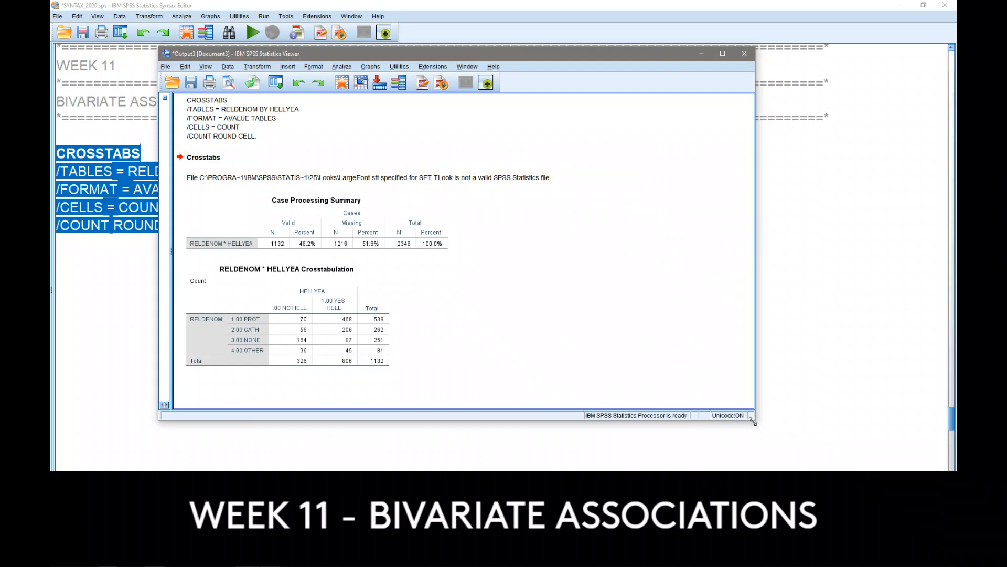
pyautogui.moveTo(755, 419); pyautogui.dragTo(801, 470)
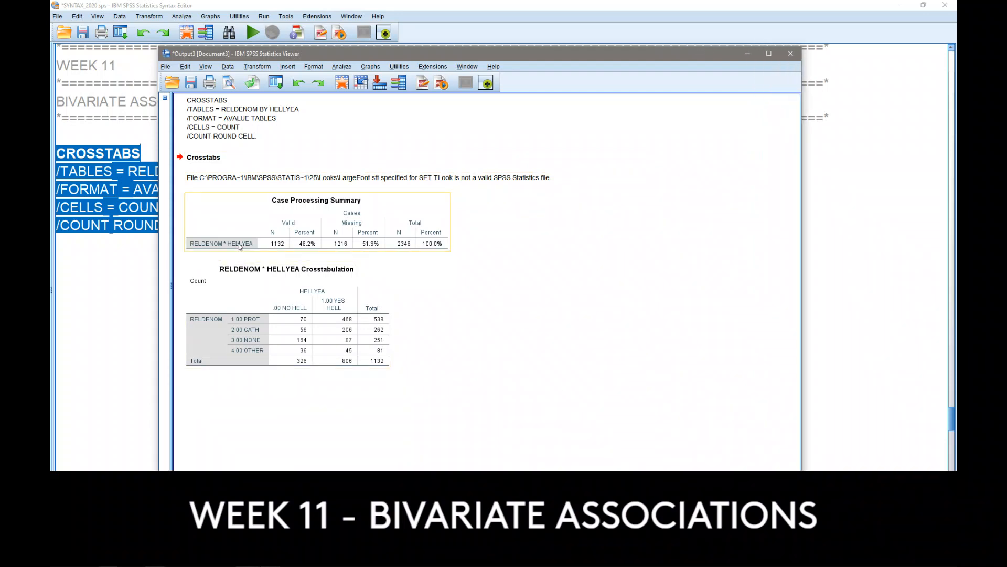
# Step: Examine the Case Processing Summary and the RELDENOM by HELLYEA count crosstabulation
pyautogui.click(267, 205)
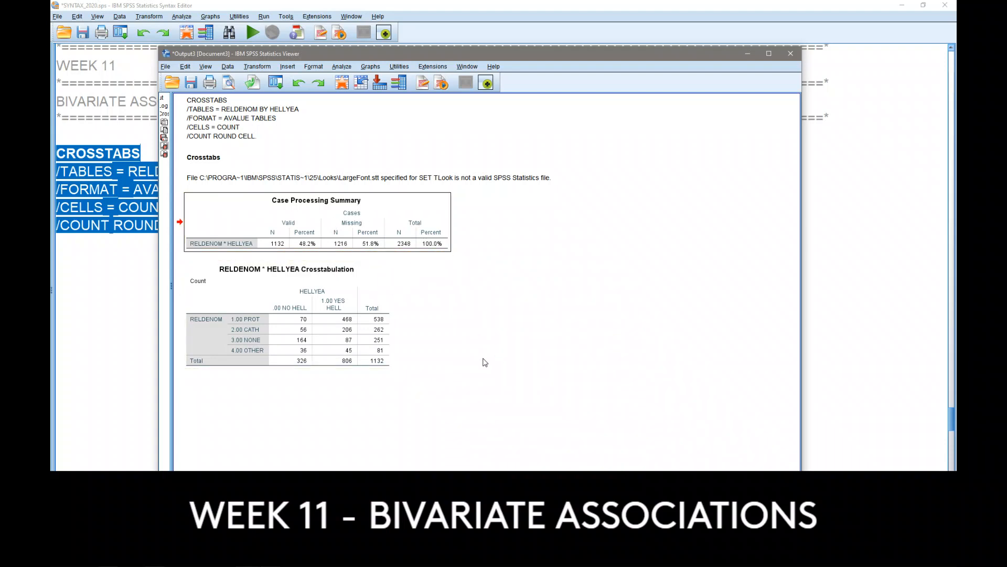
pyautogui.click(356, 343)
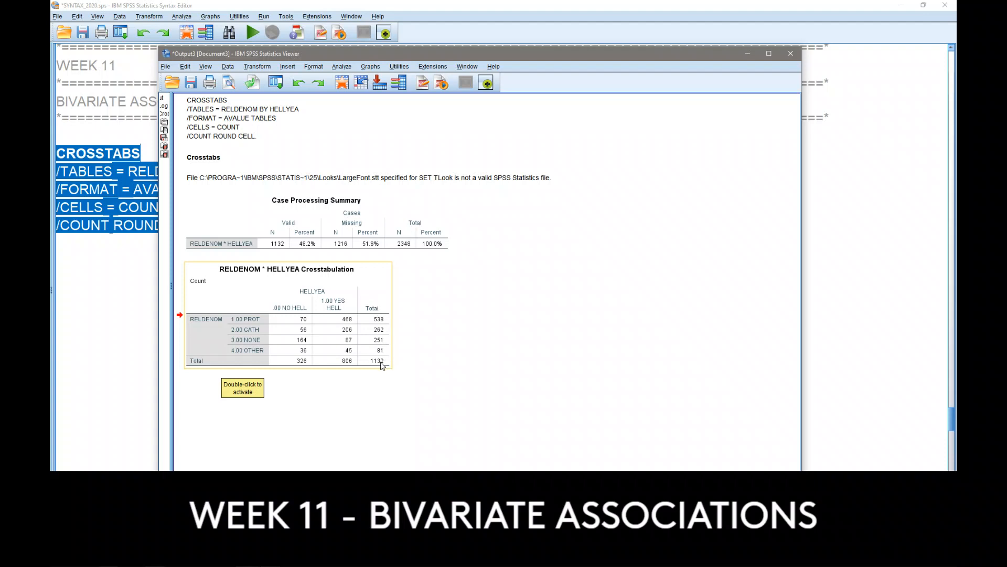
# Step: Return to the syntax editor and delete the surplus blank lines between the first and second CROSSTABS blocks
pyautogui.click(141, 278)
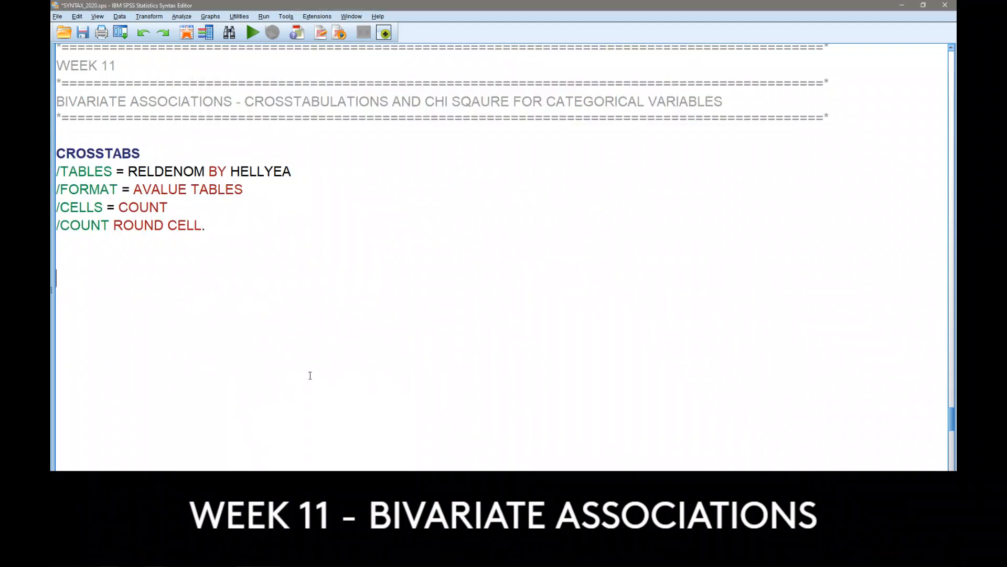
pyautogui.scroll(-1, 218, 397)
pyautogui.moveTo(104, 439); pyautogui.dragTo(79, 263)
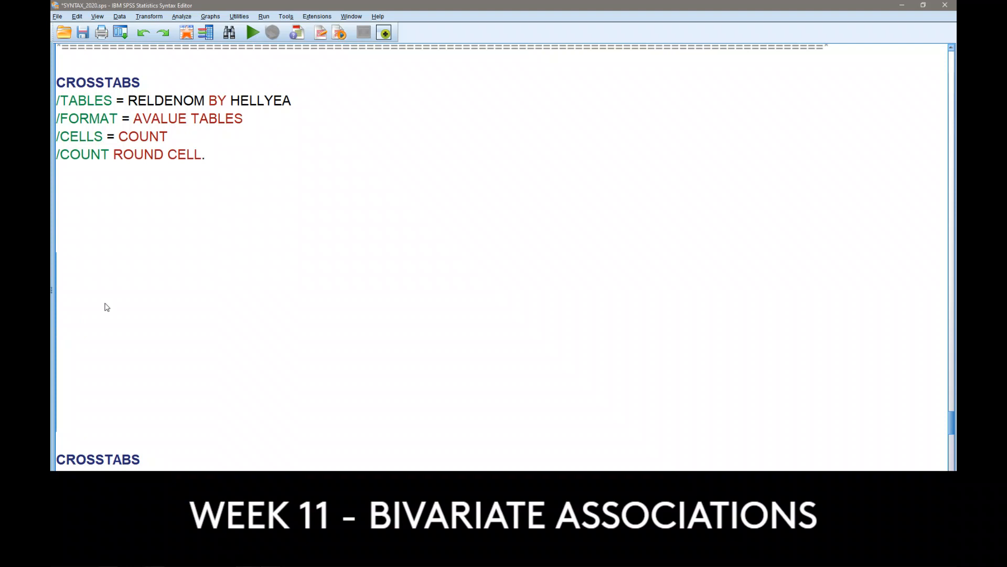
pyautogui.press('Delete')
pyautogui.press('BackSpace')
pyautogui.click(112, 366)
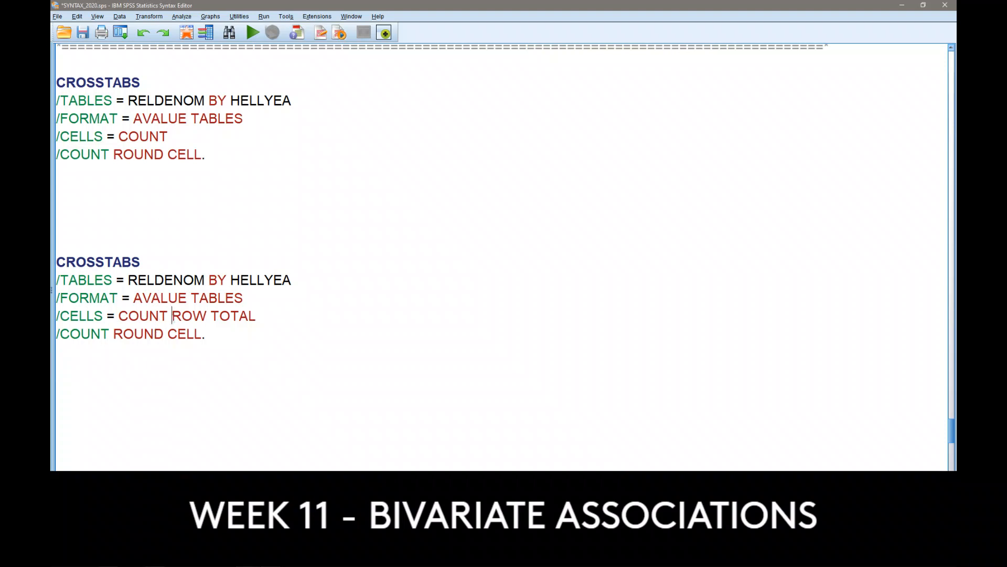
# Step: Run the second CROSSTABS block, with /CELLS = COUNT ROW TOTAL, and select the resulting crosstabulation table
pyautogui.moveTo(171, 315); pyautogui.dragTo(55, 261)
pyautogui.click(206, 355)
pyautogui.click(253, 29)
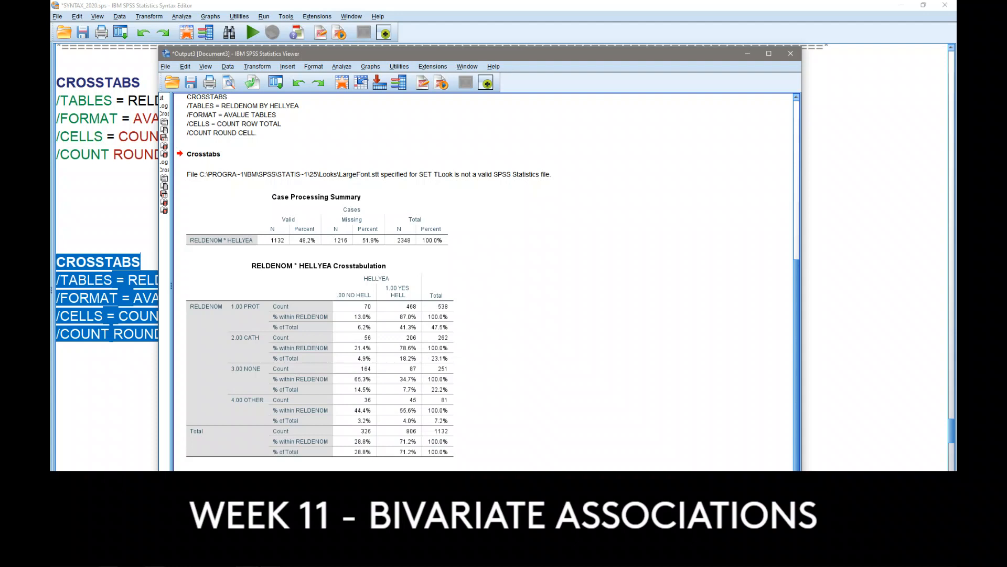
pyautogui.click(206, 344)
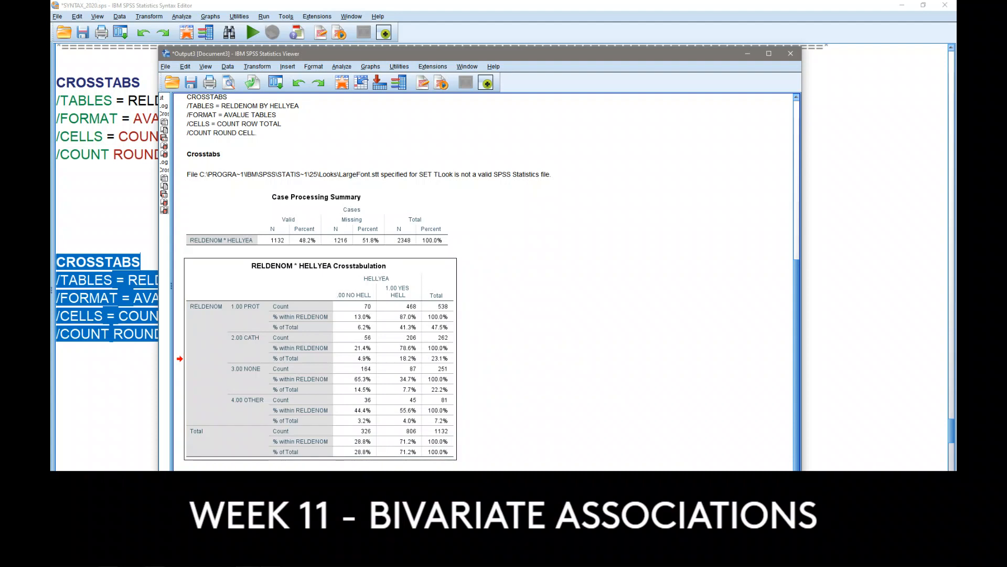
# Step: In the syntax editor, delete surplus blank lines between the COUNT ROW TOTAL block and the third CROSSTABS block
pyautogui.click(143, 396)
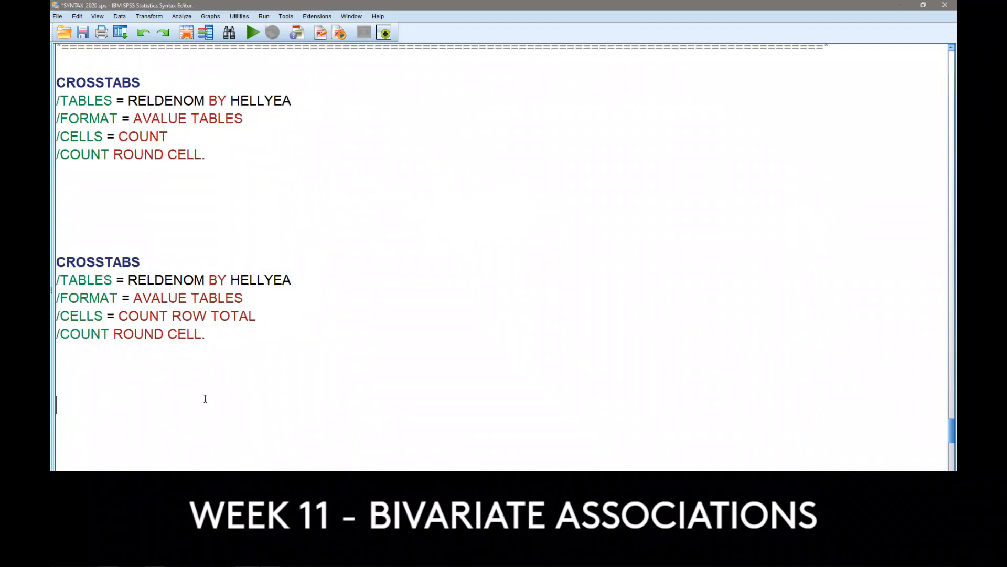
pyautogui.scroll(-2, 161, 436)
pyautogui.press('Delete')
pyautogui.press('Delete')
pyautogui.press('Delete')
pyautogui.press('Delete')
pyautogui.press('Delete')
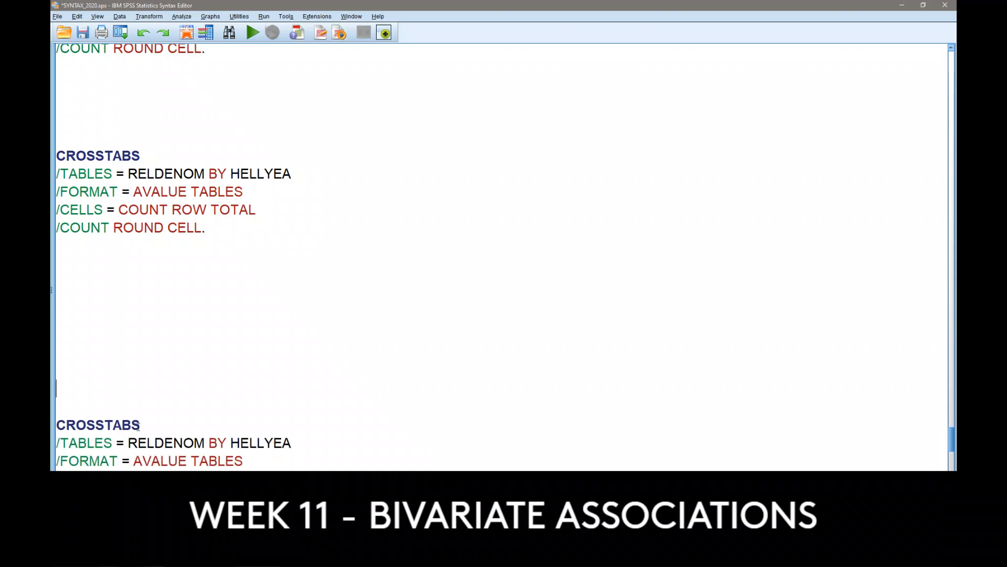
pyautogui.click(119, 355)
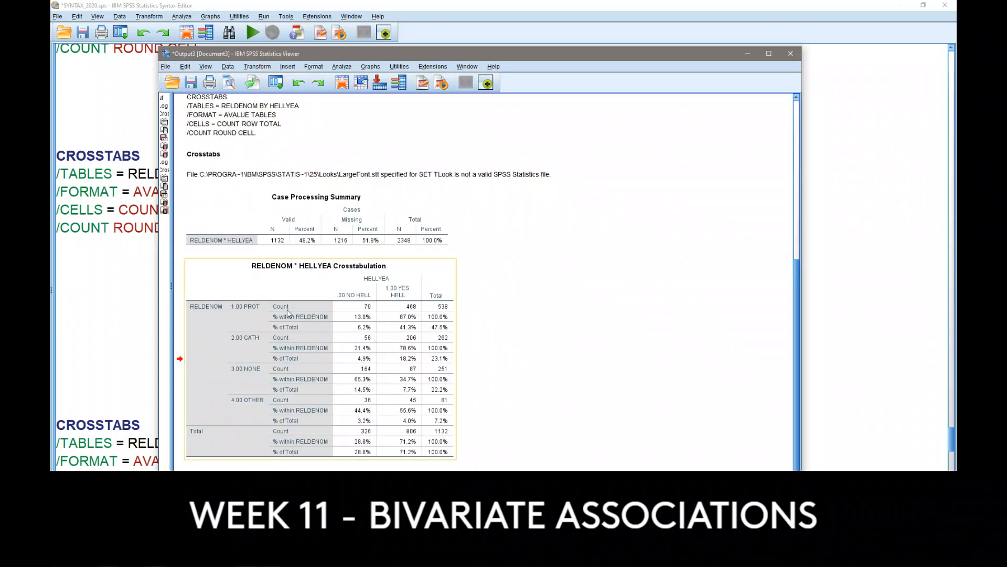
# Step: Review the crosstabulation with row and total percentages, and go back to the count-only crosstabulation in the output
pyautogui.click(437, 367)
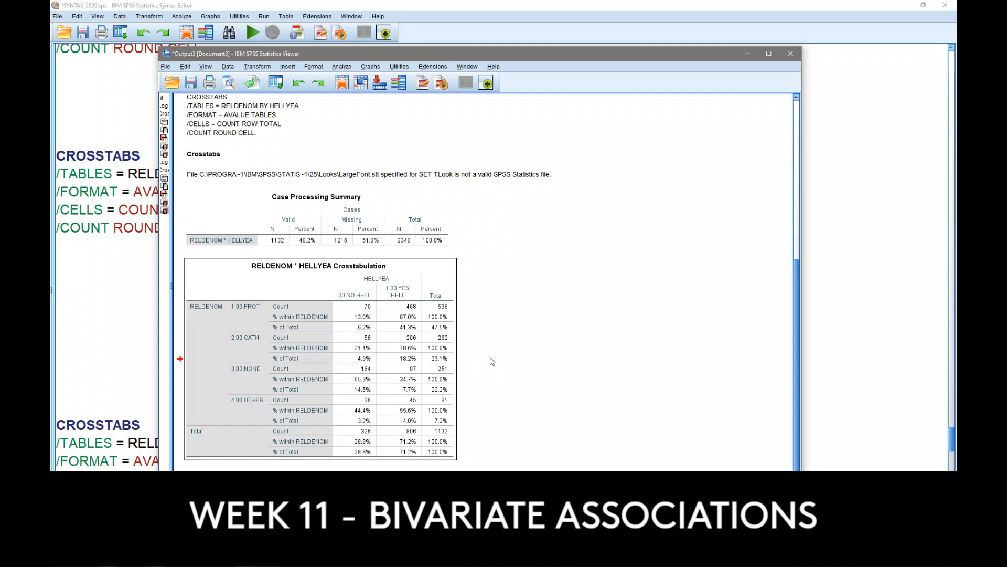
pyautogui.scroll(5, 516, 347)
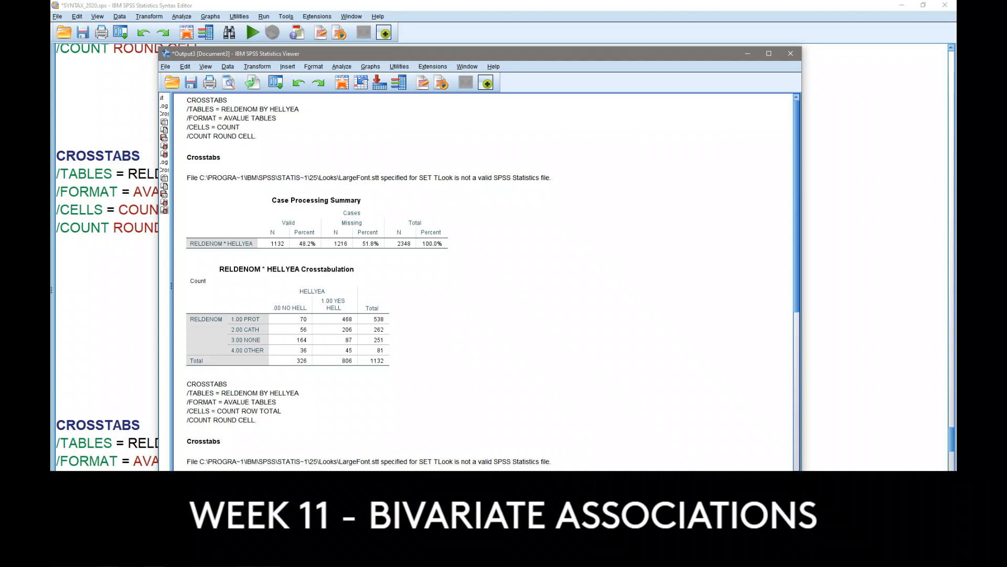
# Step: Return to the syntax editor and add blank lines between the chi-square CROSSTABS block and the WEEK 12 header
pyautogui.click(150, 289)
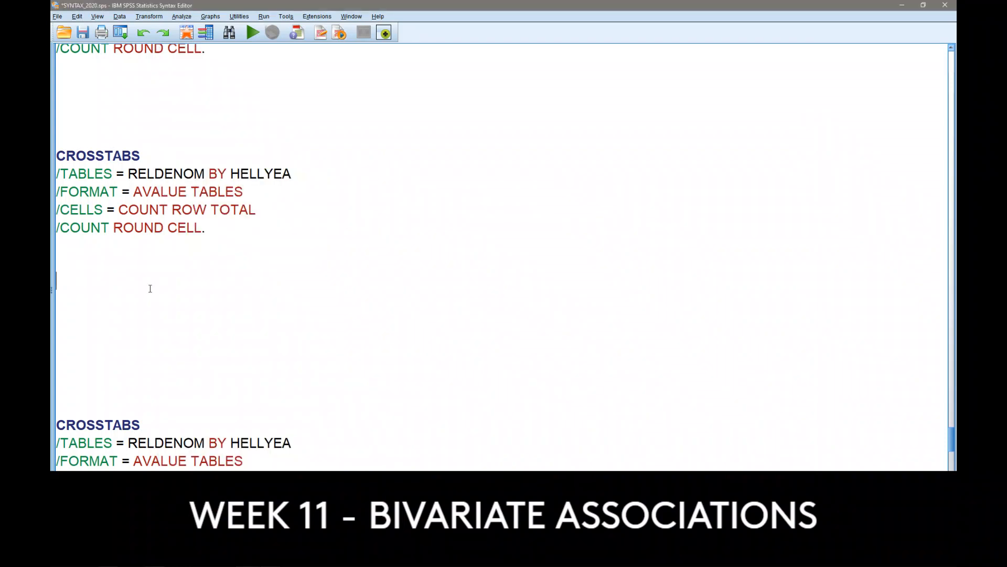
pyautogui.scroll(-1, 126, 360)
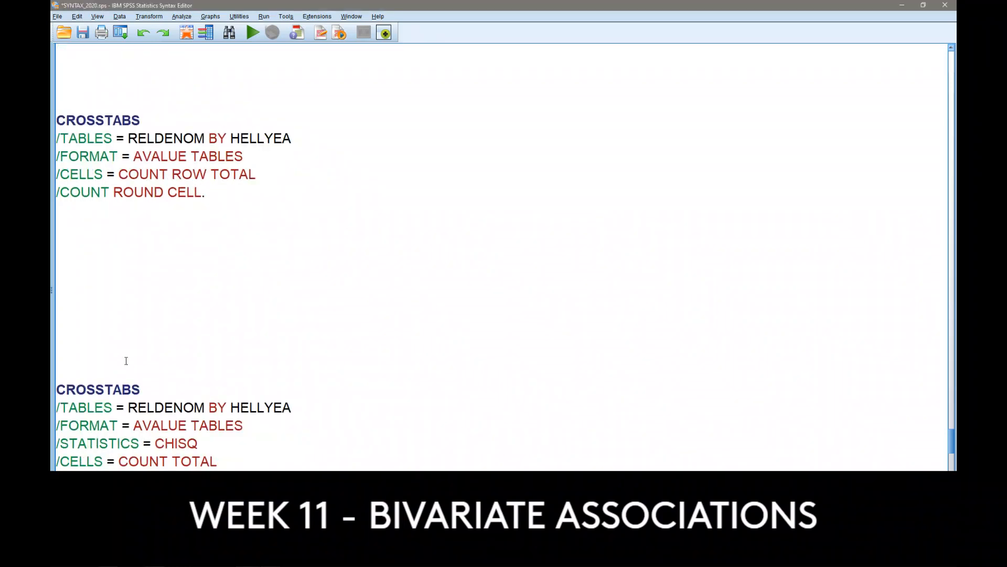
pyautogui.scroll(-5, 183, 434)
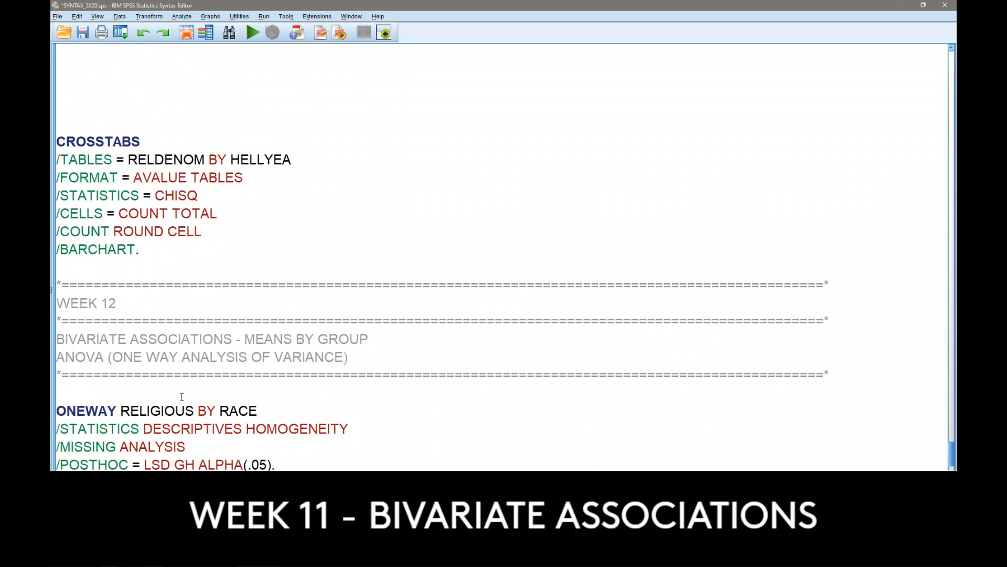
pyautogui.scroll(4, 281, 404)
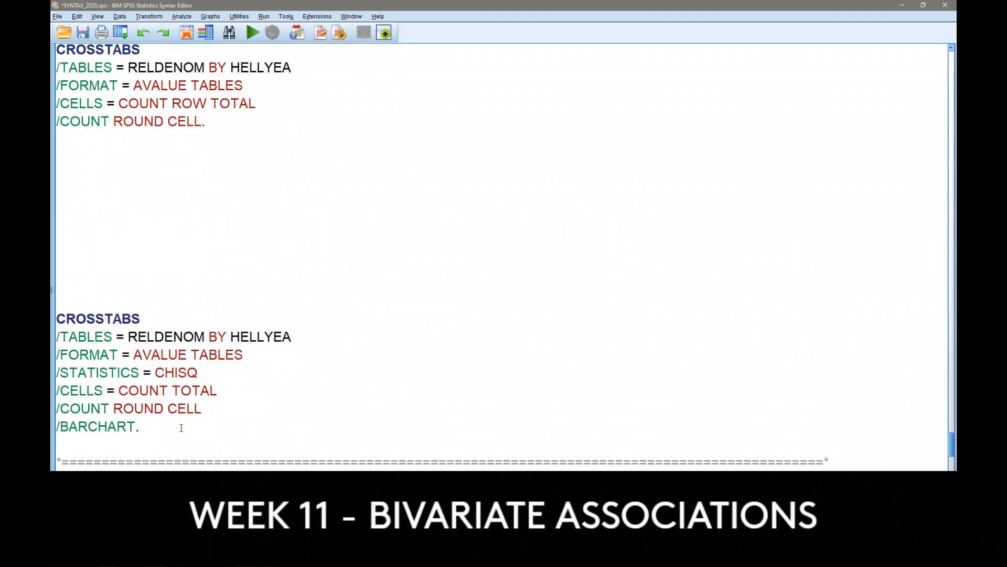
pyautogui.scroll(-3, 342, 223)
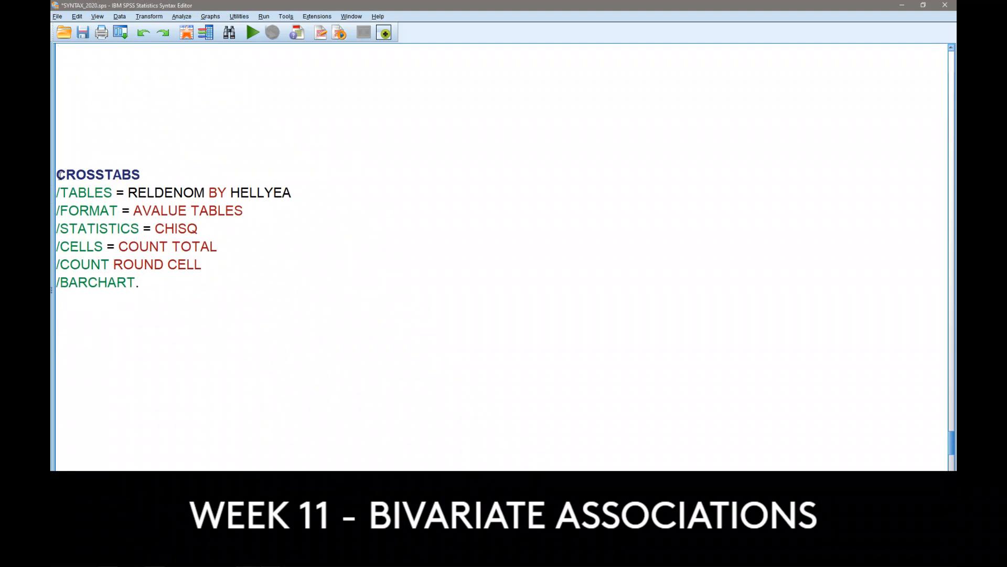
# Step: Review the third CROSSTABS block line by line, highlighting the CROSSTABS command, /STATISTICS = CHISQ, /CELLS = COUNT TOTAL and /BARCHART
pyautogui.moveTo(56, 174); pyautogui.dragTo(141, 174)
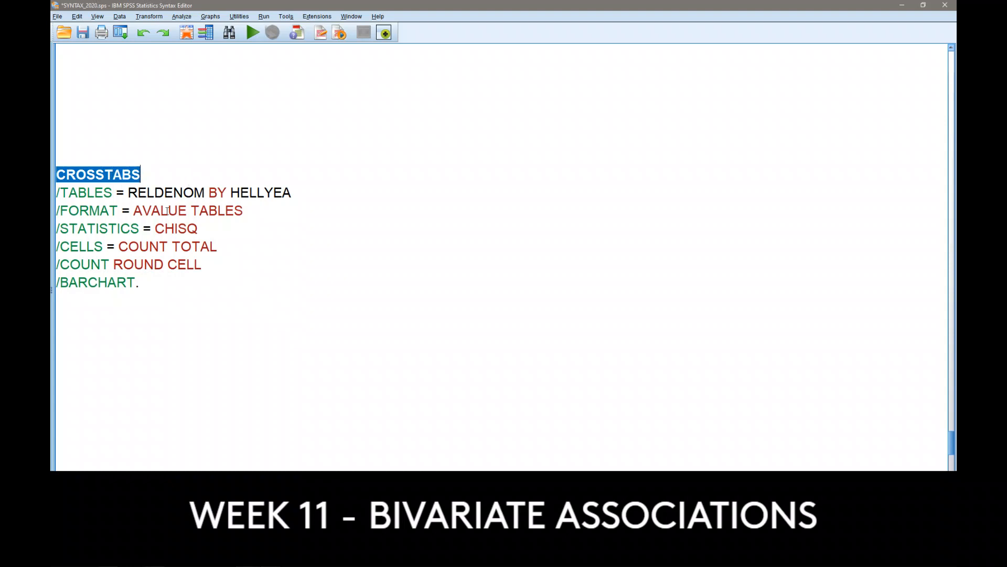
pyautogui.click(244, 210)
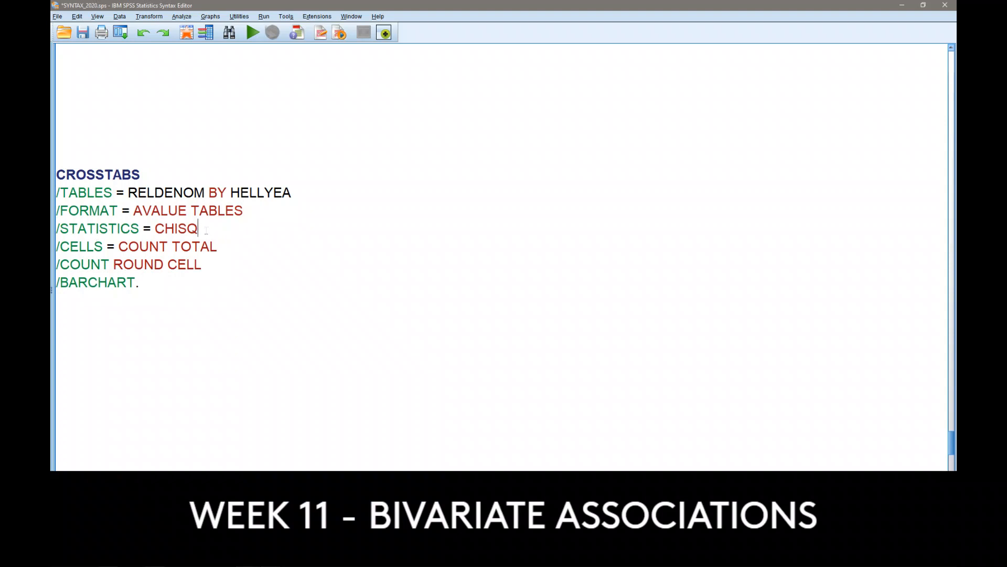
pyautogui.moveTo(198, 228); pyautogui.dragTo(56, 228)
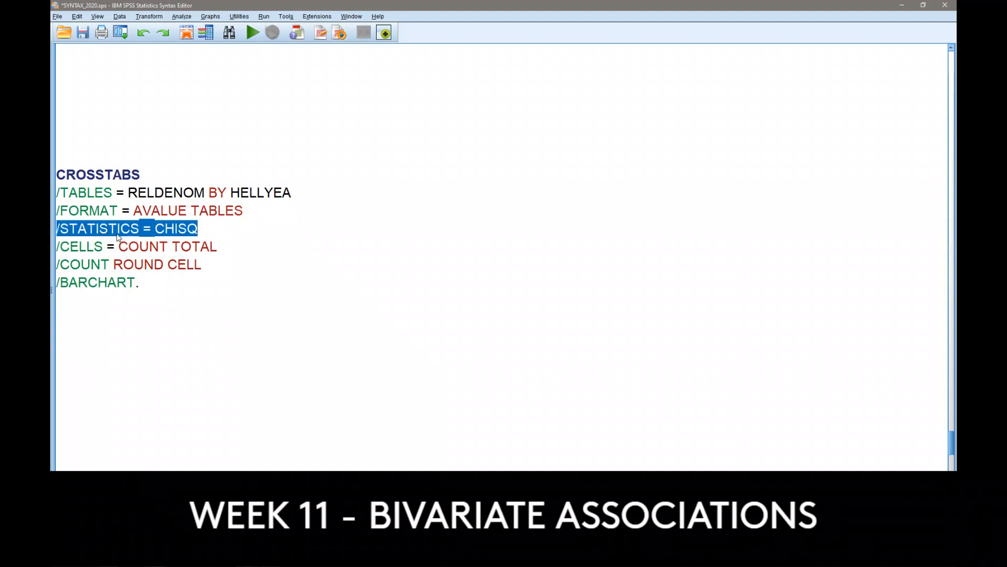
pyautogui.click(249, 240)
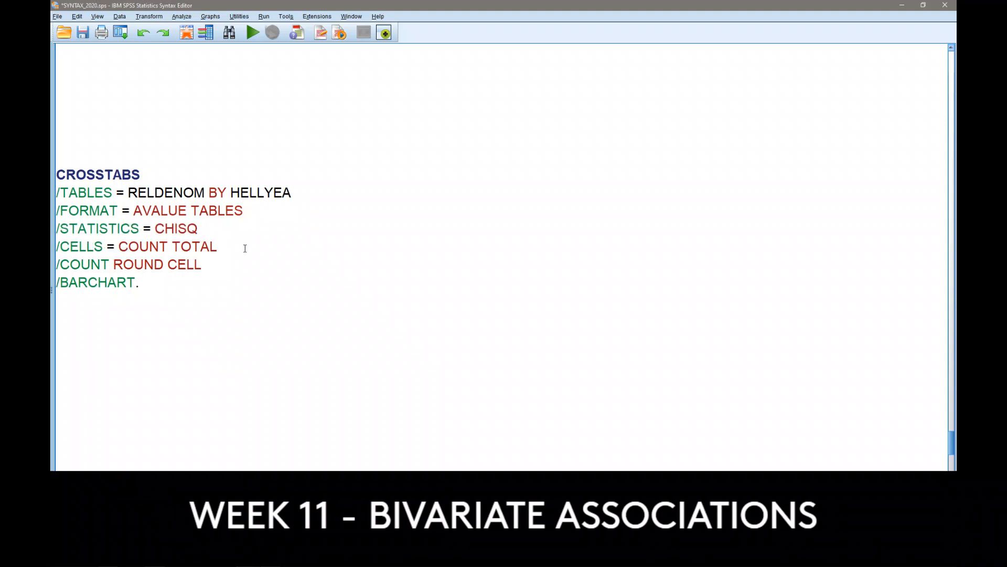
pyautogui.moveTo(242, 247); pyautogui.dragTo(53, 244)
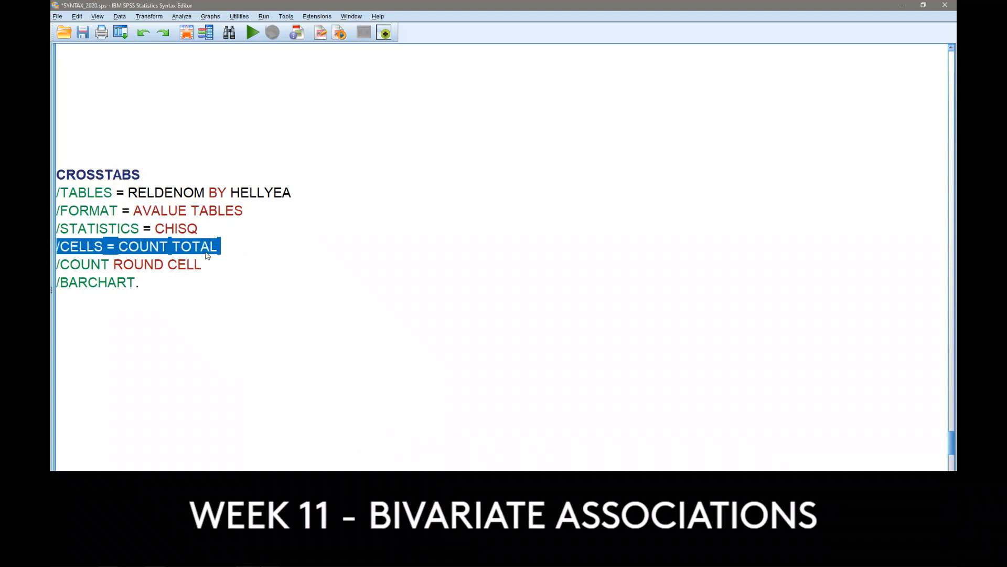
pyautogui.click(138, 283)
pyautogui.moveTo(70, 264); pyautogui.dragTo(56, 282)
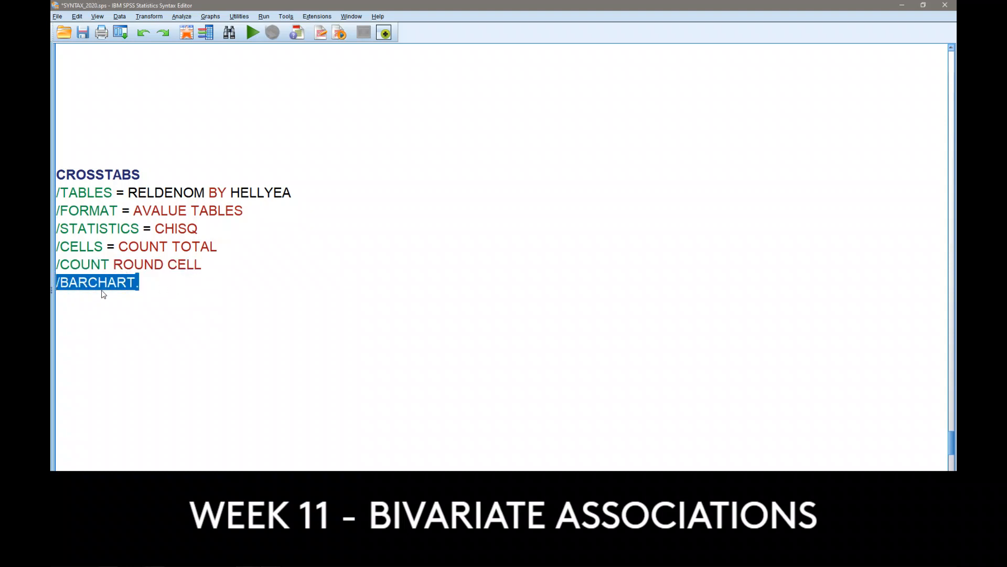
pyautogui.click(177, 288)
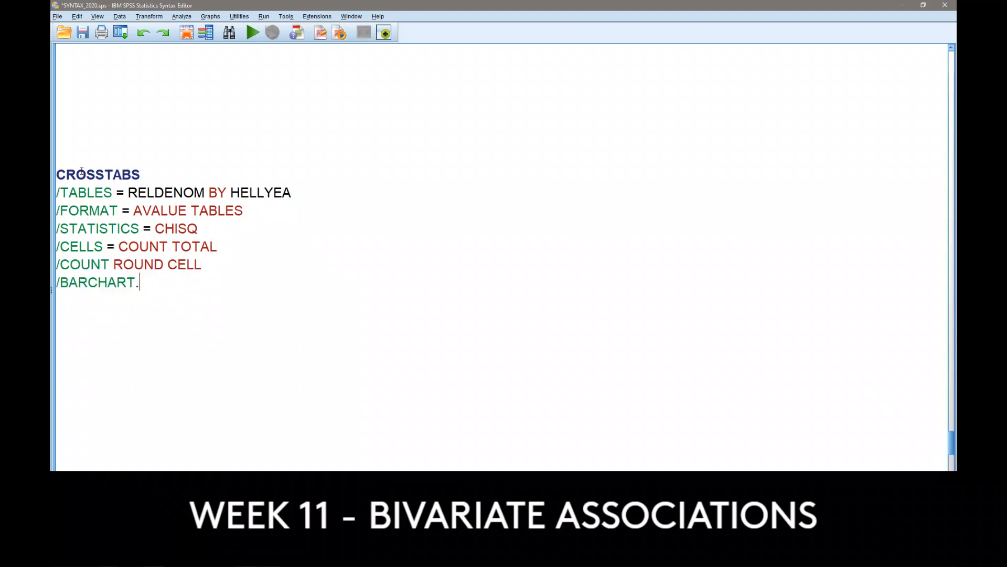
# Step: Run the third CROSSTABS block, with /STATISTICS = CHISQ, /CELLS = COUNT TOTAL and /BARCHART
pyautogui.moveTo(77, 174); pyautogui.dragTo(139, 283)
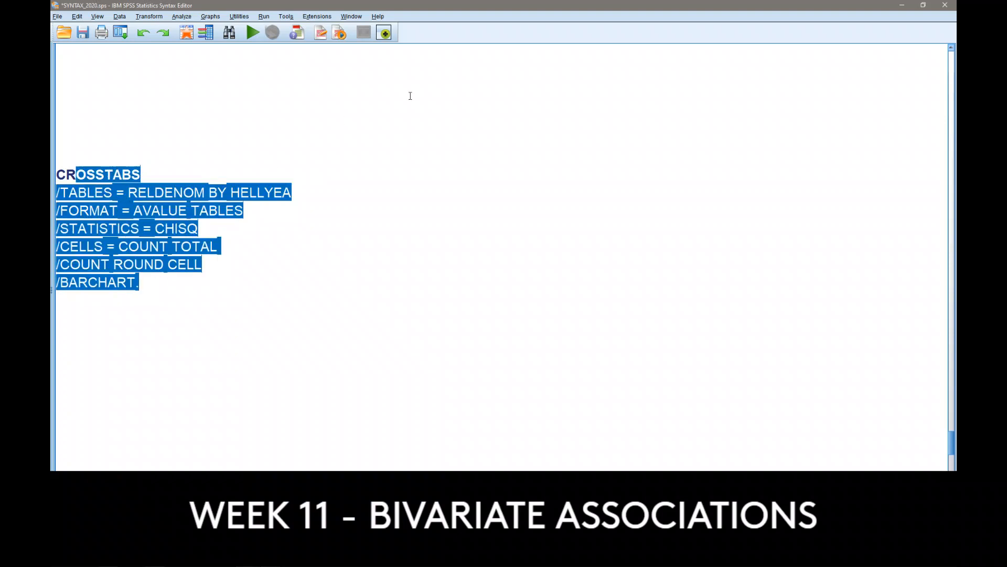
pyautogui.click(251, 36)
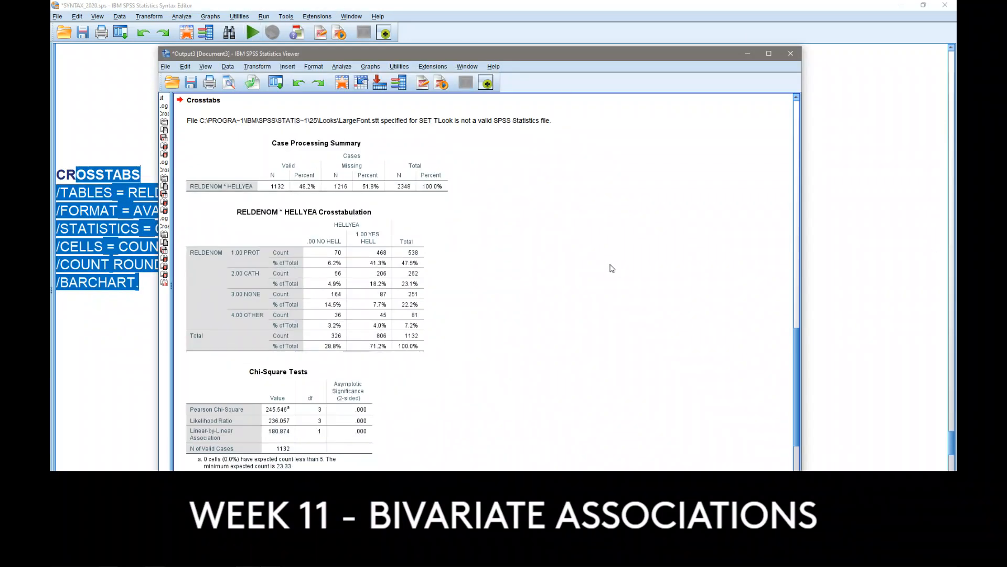
pyautogui.scroll(3, 581, 280)
pyautogui.scroll(-2, 859, 296)
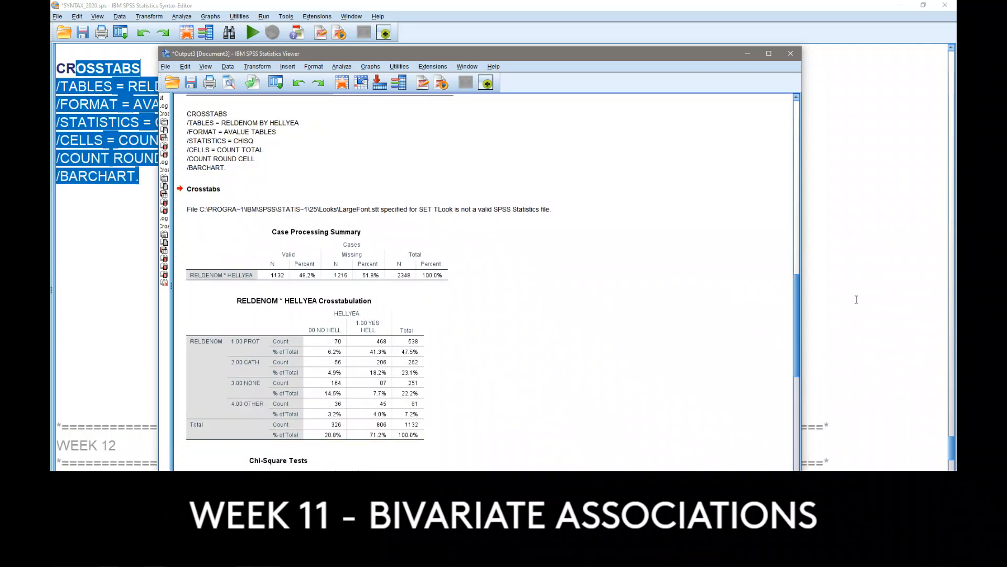
pyautogui.scroll(-1, 942, 270)
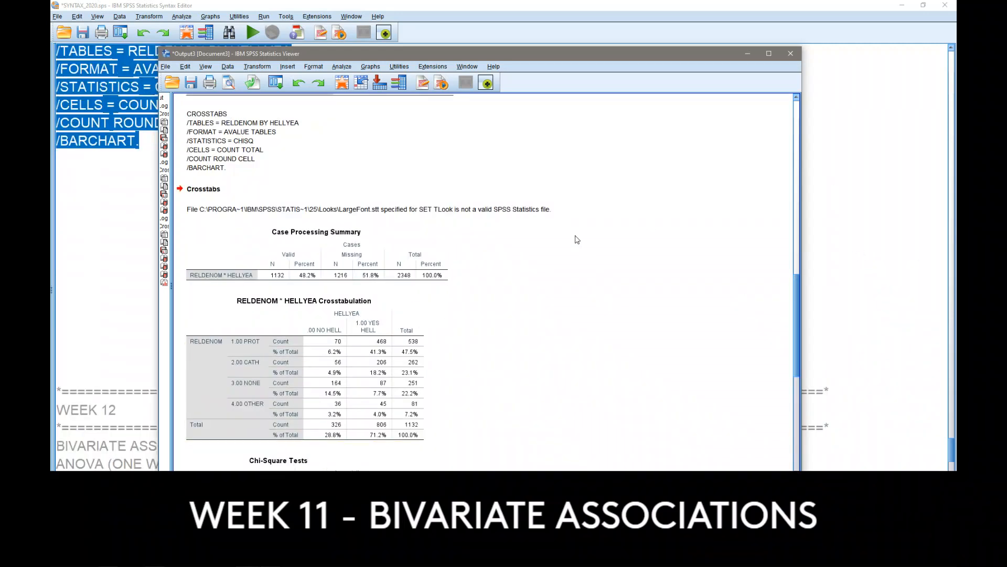
pyautogui.scroll(-3, 598, 239)
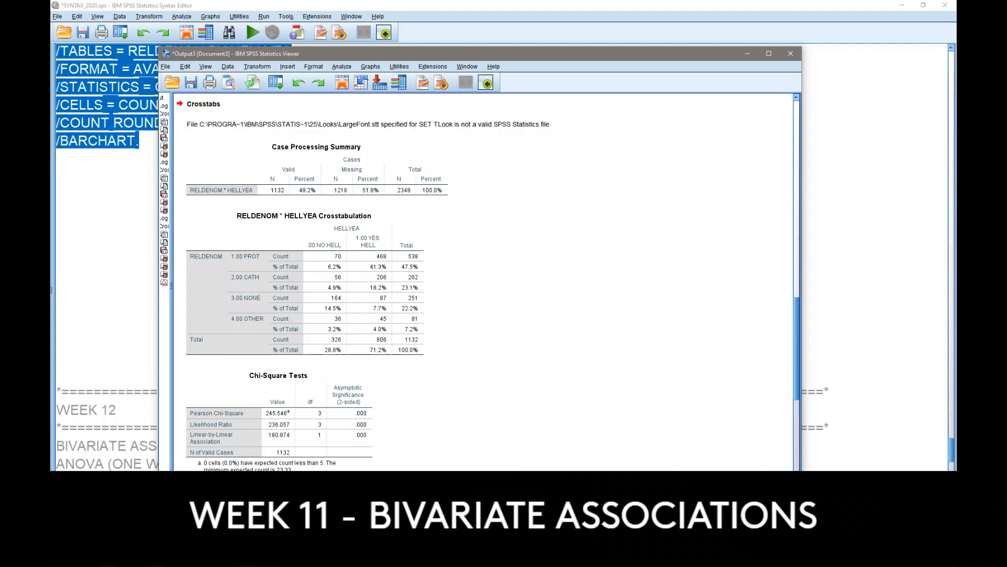
# Step: Examine the Case Processing Summary, the RELDENOM by HELLYEA crosstabulation and the Pearson chi-square significance in the new output
pyautogui.click(340, 177)
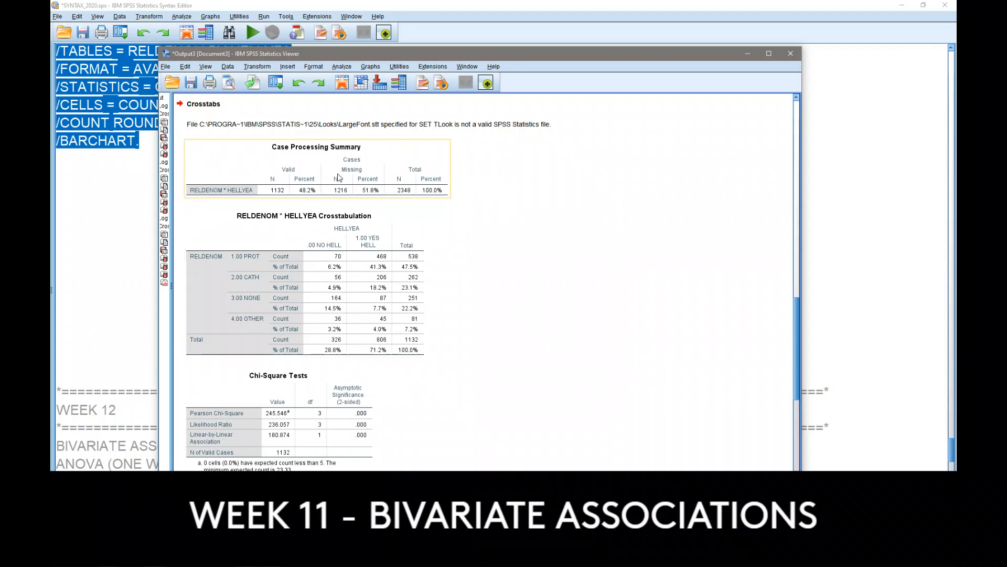
pyautogui.click(355, 221)
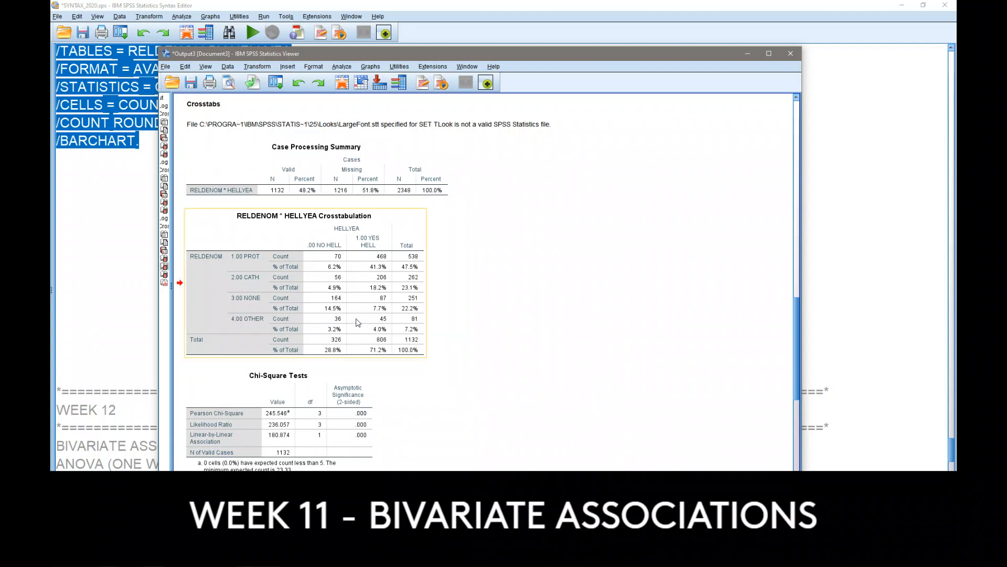
pyautogui.scroll(-3, 397, 297)
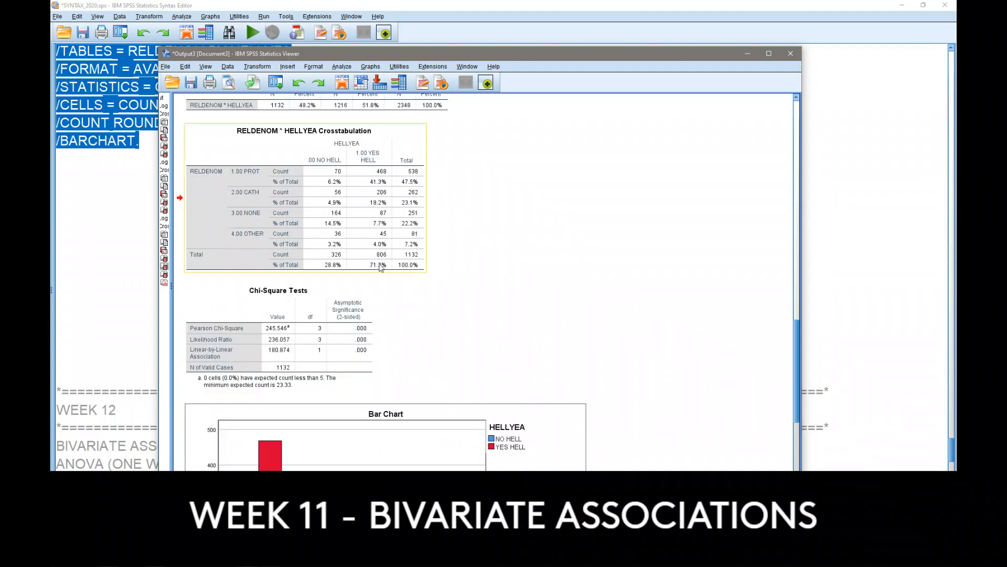
pyautogui.click(332, 339)
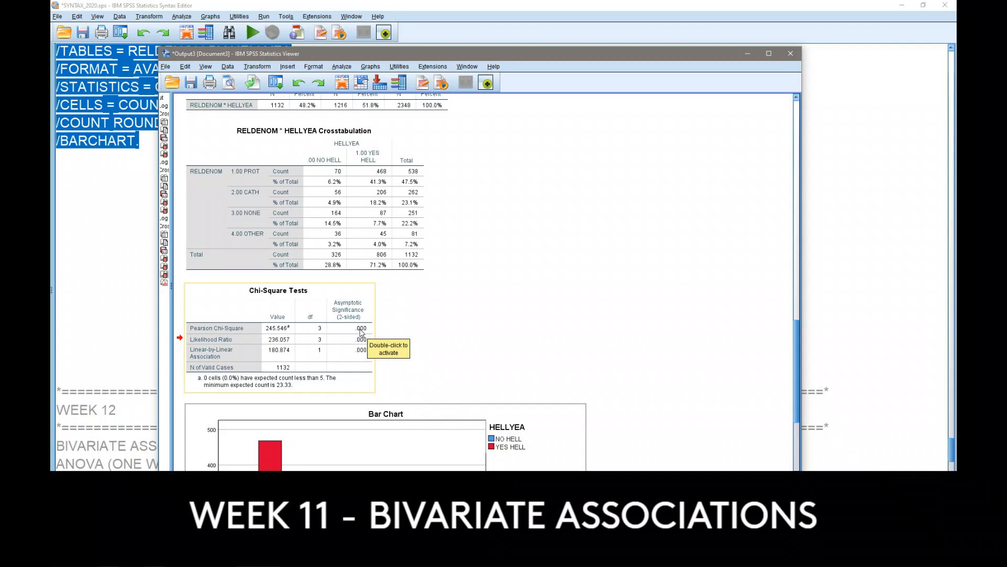
pyautogui.click(334, 236)
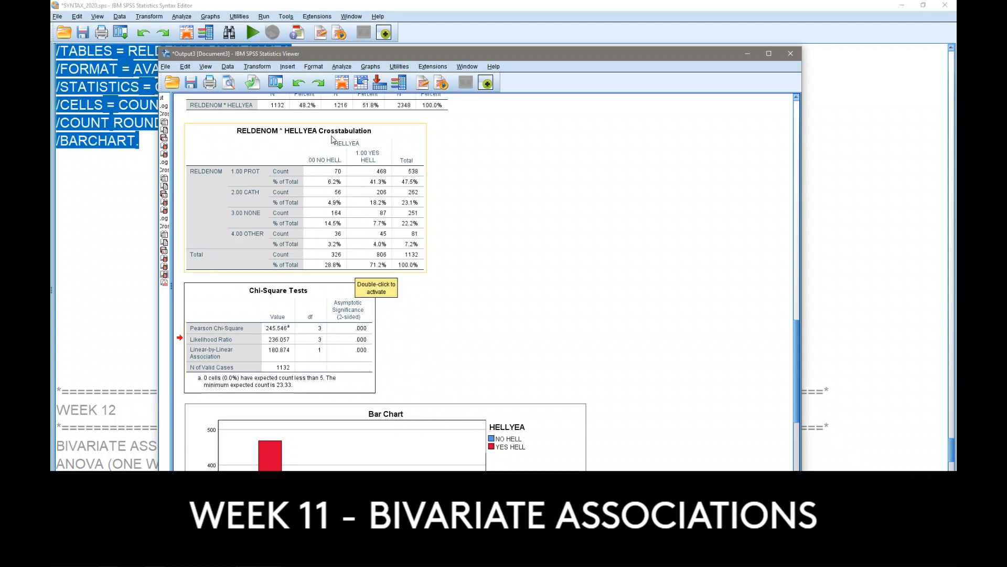
pyautogui.click(369, 339)
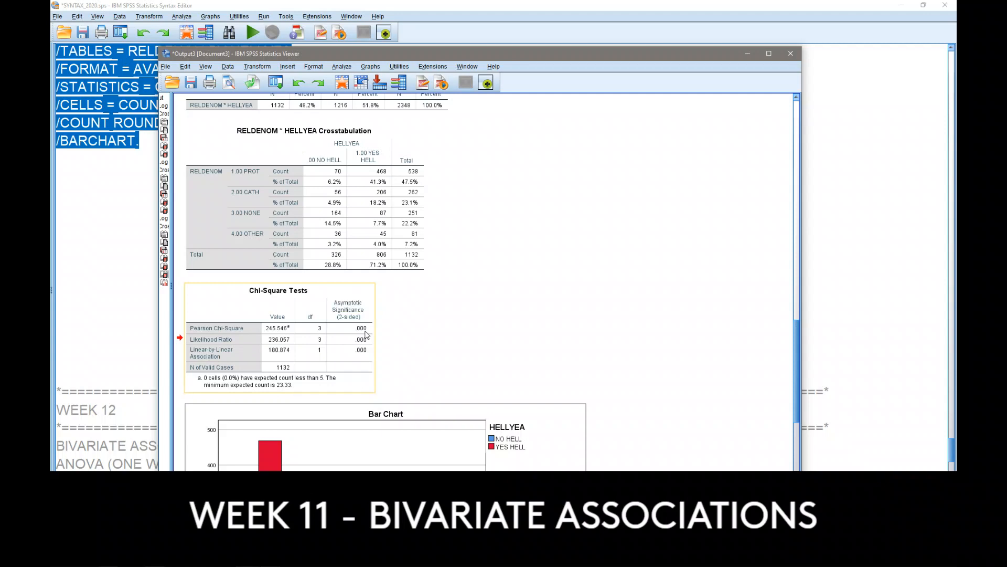
pyautogui.click(387, 320)
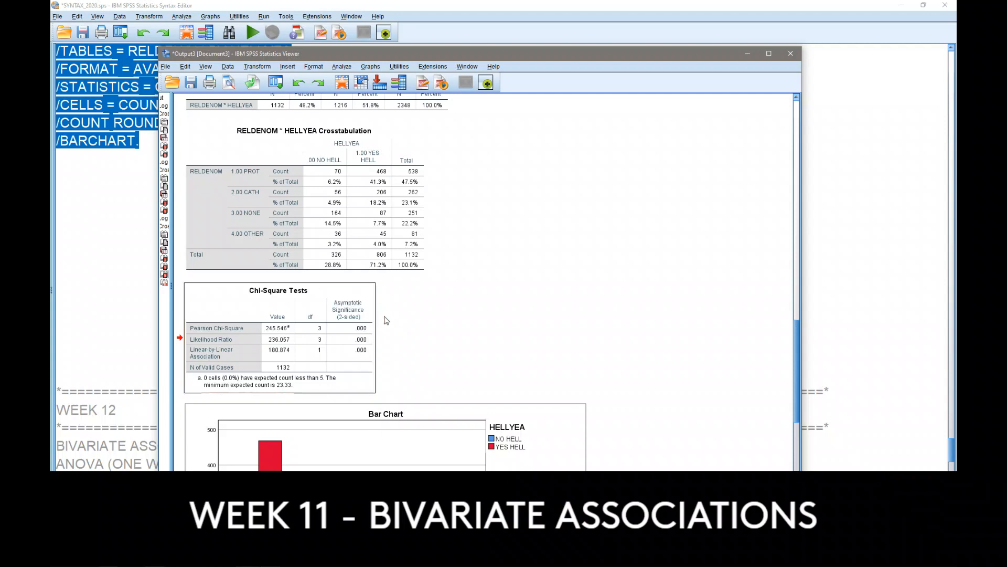
# Step: Compare the counts and total percentages across the religious denominations in the crosstabulation above the Chi-Square Tests table
pyautogui.click(390, 265)
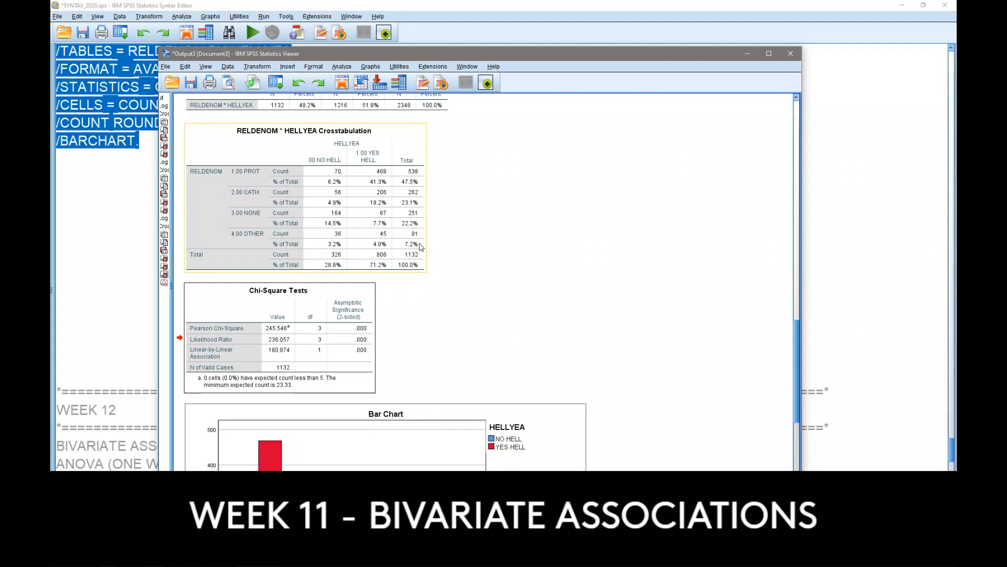
pyautogui.click(454, 276)
pyautogui.click(382, 228)
pyautogui.click(445, 236)
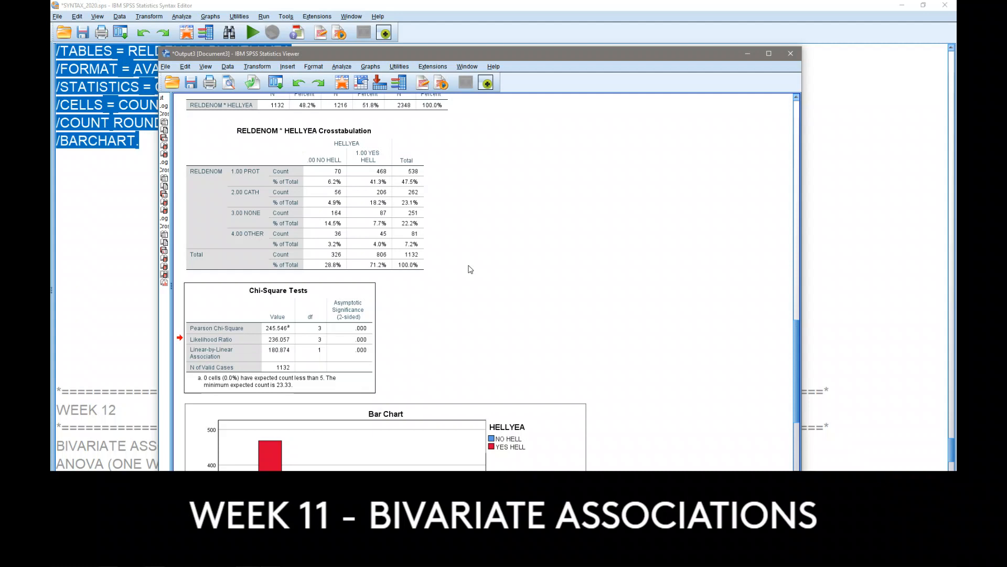
pyautogui.click(408, 216)
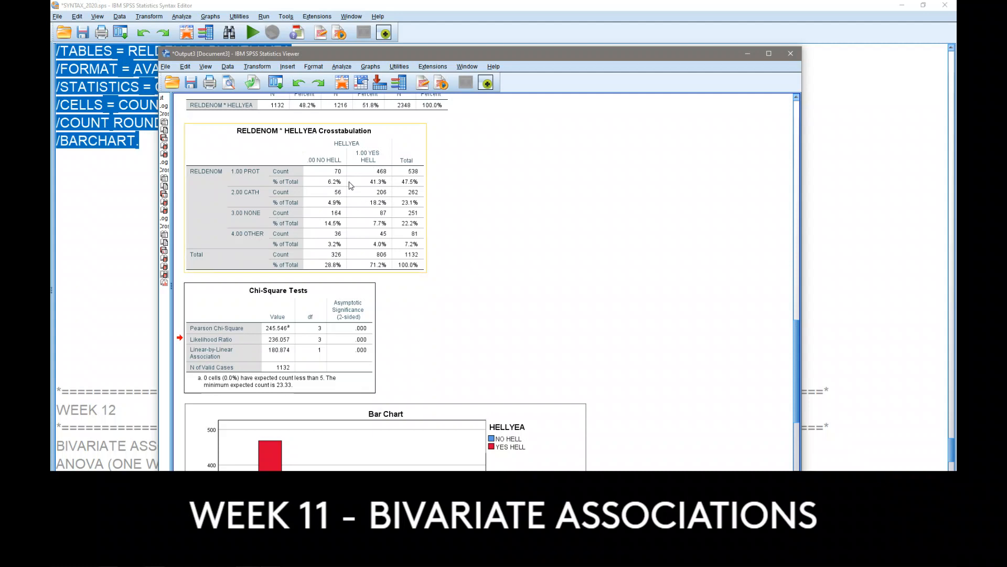
pyautogui.click(436, 230)
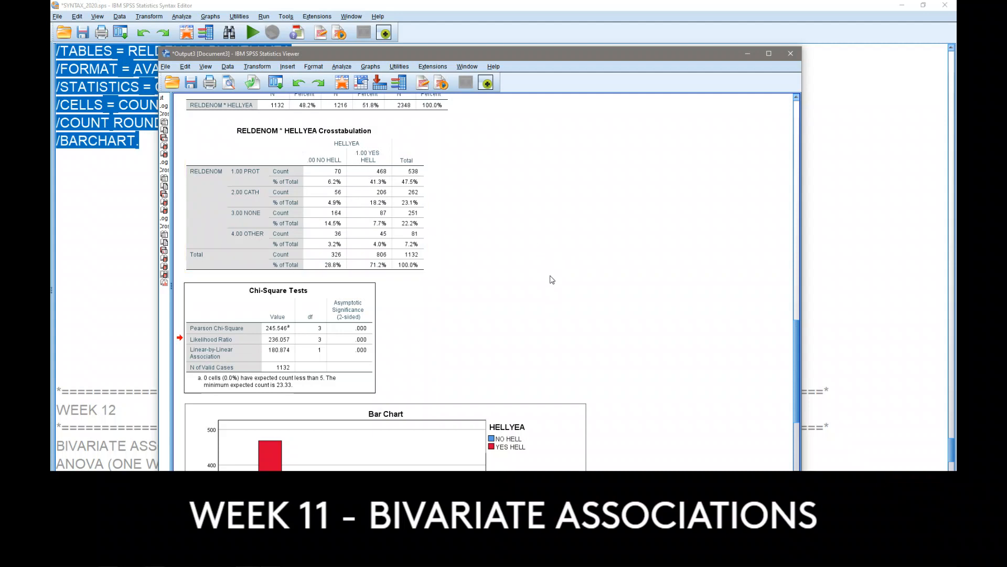
# Step: Examine the clustered bar chart of RELDENOM by HELLYEA below the Chi-Square Tests table
pyautogui.scroll(-3, 533, 298)
pyautogui.click(535, 298)
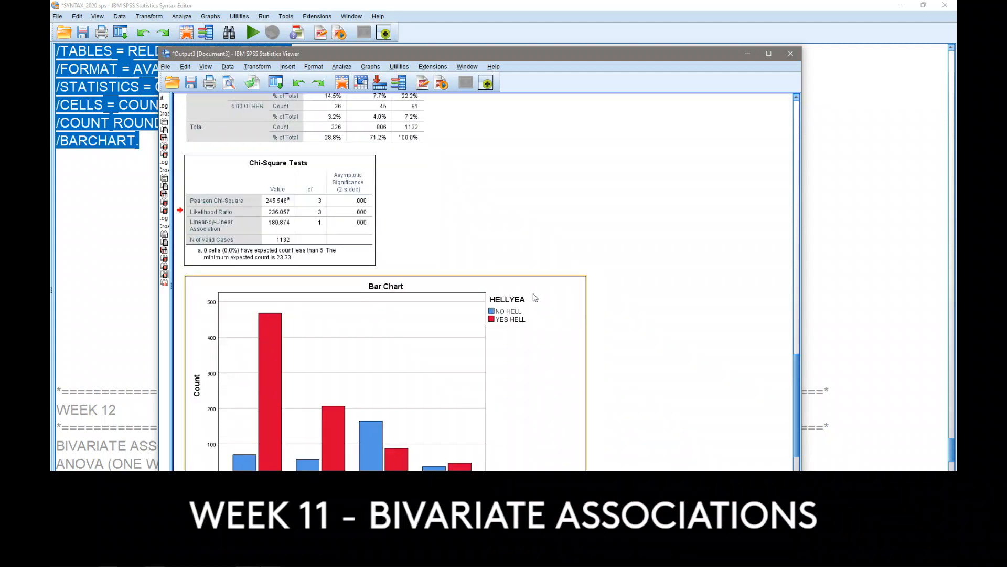
pyautogui.scroll(-1, 534, 297)
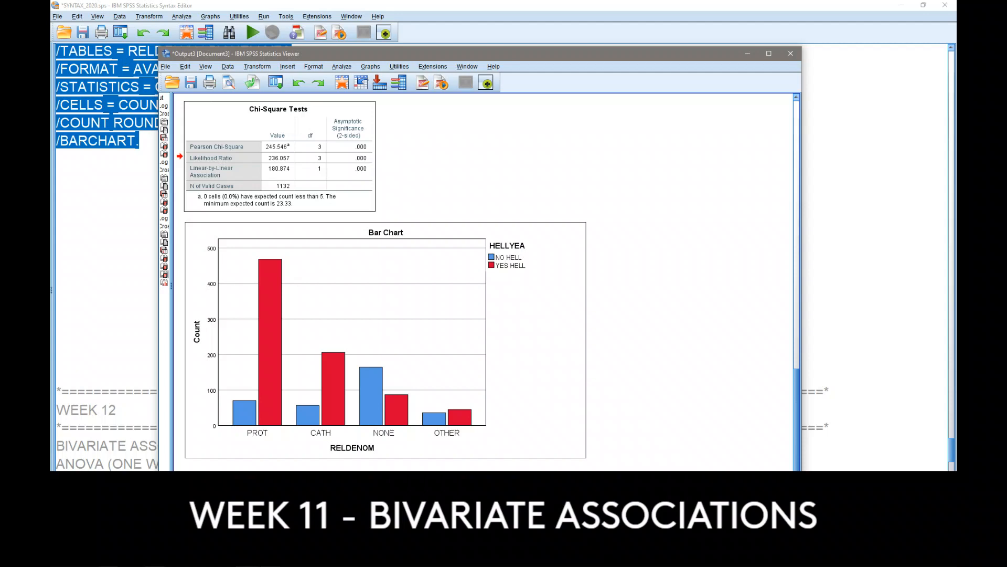
pyautogui.click(566, 392)
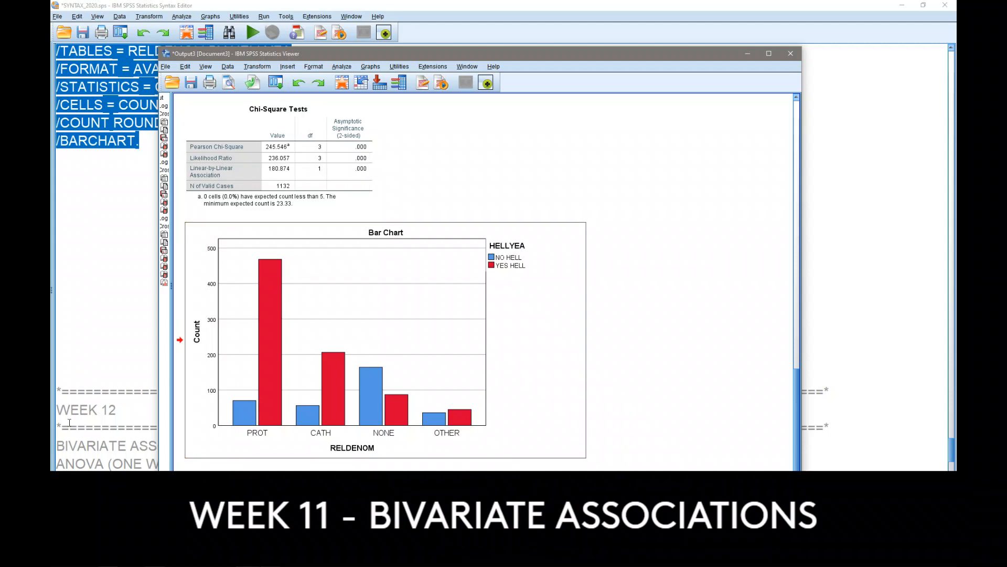
# Step: Return to the syntax editor and go back to the first CROSSTABS block under the WEEK 11 header
pyautogui.click(80, 362)
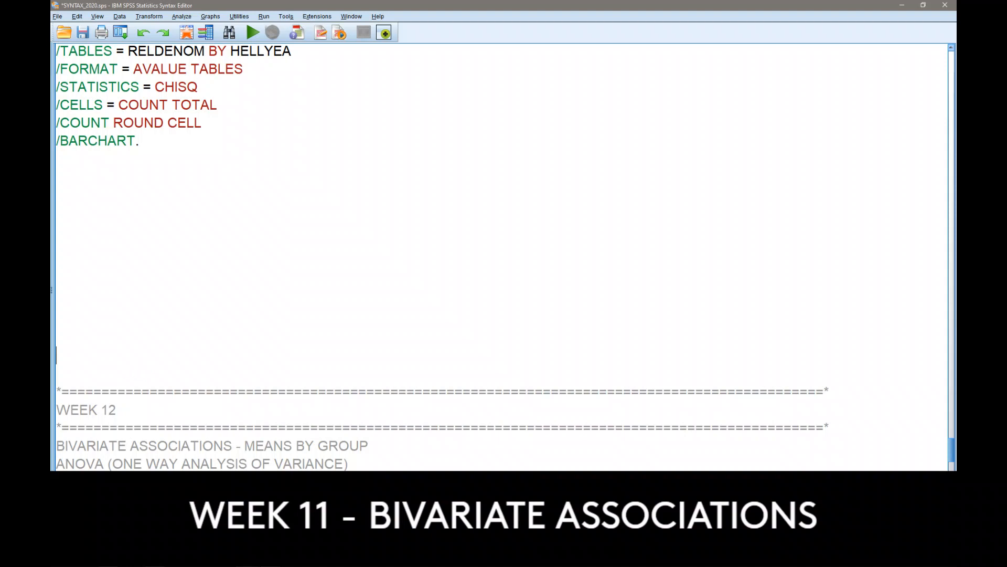
pyautogui.scroll(4, 109, 337)
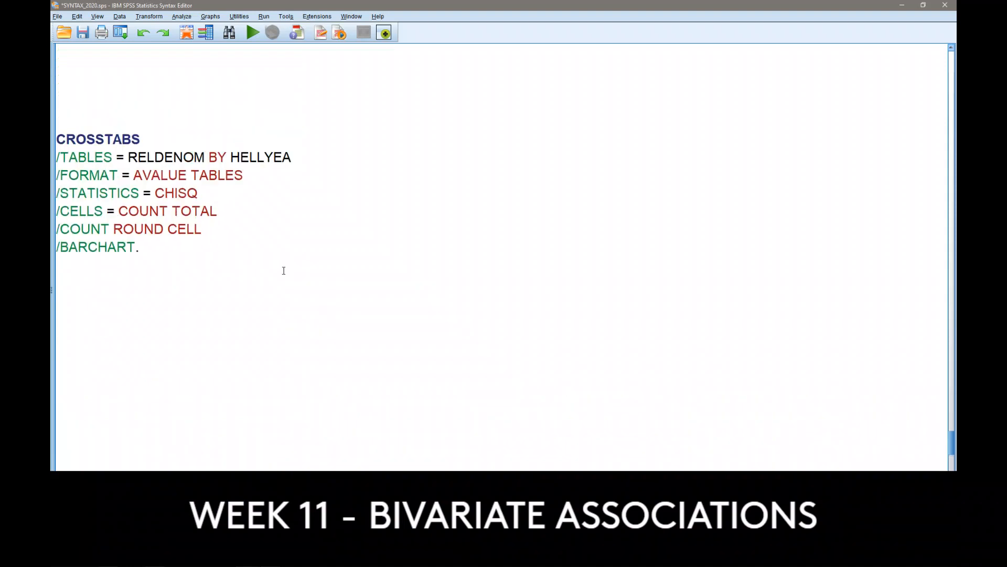
pyautogui.scroll(8, 276, 282)
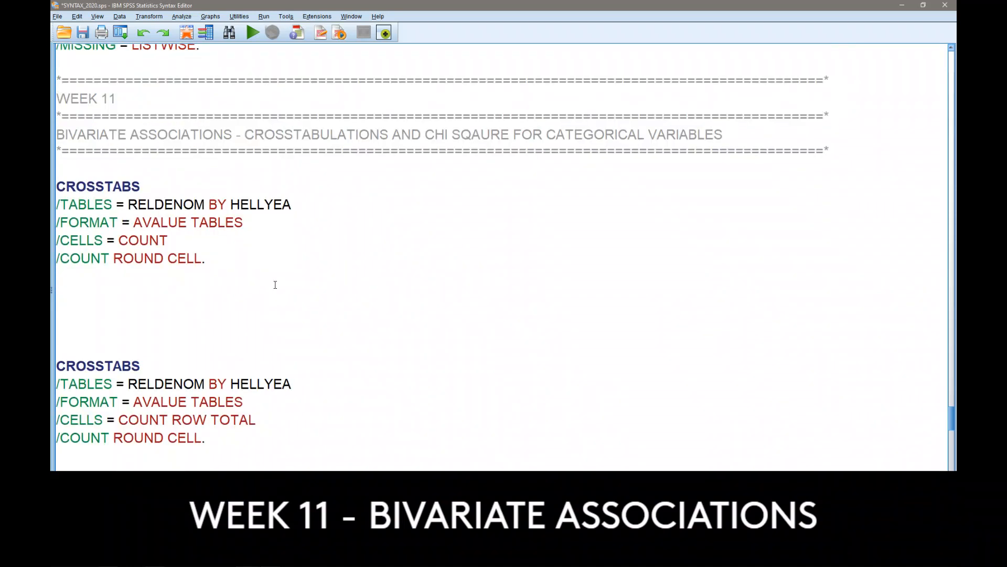